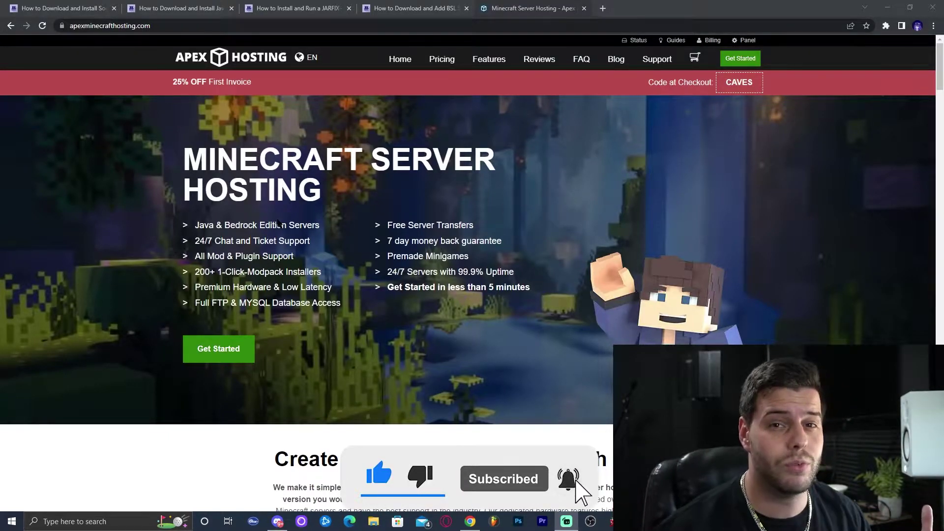
# - Close the Apex Hosting tab to get back to the 'How to Download and Install Sodium with Iris' post
pyautogui.hotkey('ctrl', 'w')
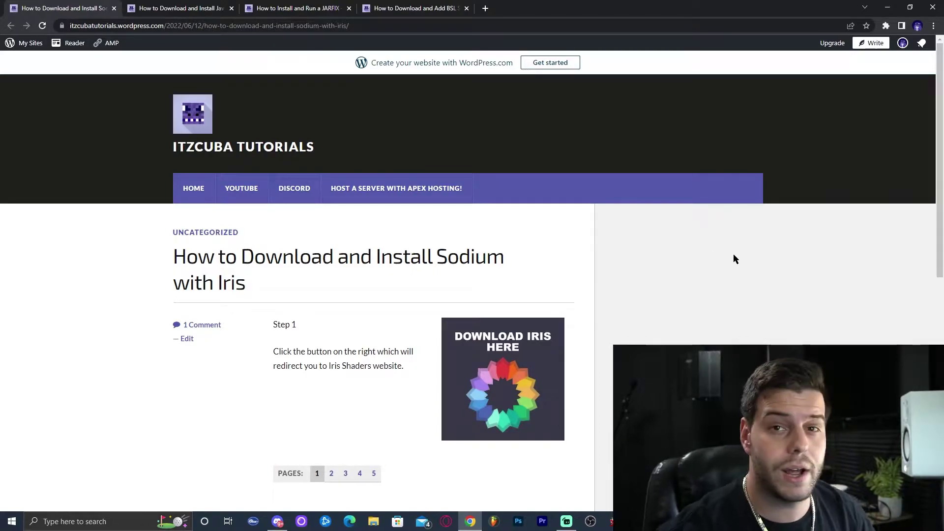
# - Download the Iris Installer 2.0.4 universal jar from the irisshaders.net download page
pyautogui.scroll(-3, 696, 269)
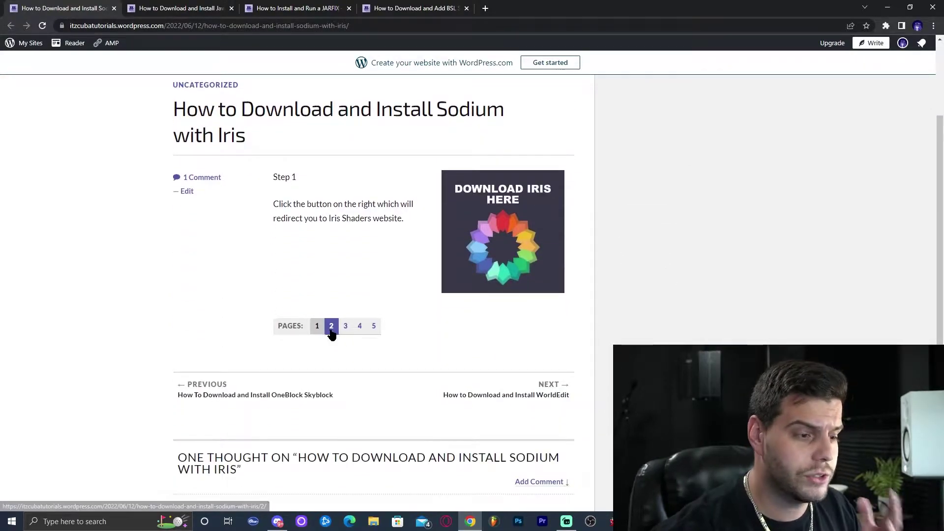
pyautogui.scroll(3, 654, 304)
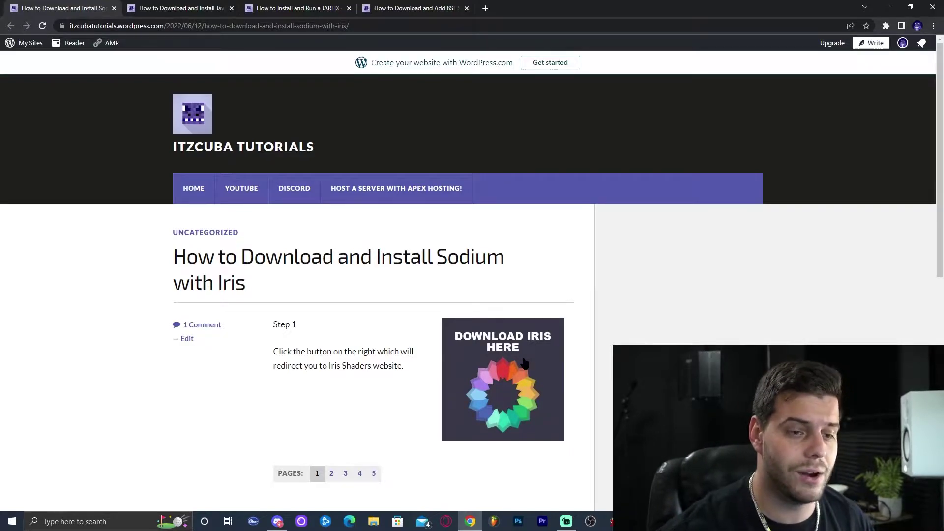
pyautogui.click(506, 359)
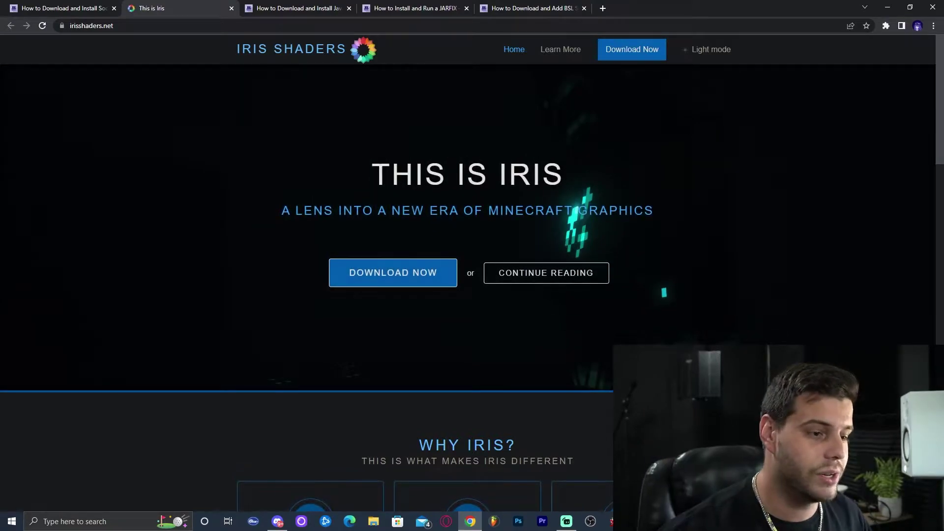
pyautogui.click(423, 277)
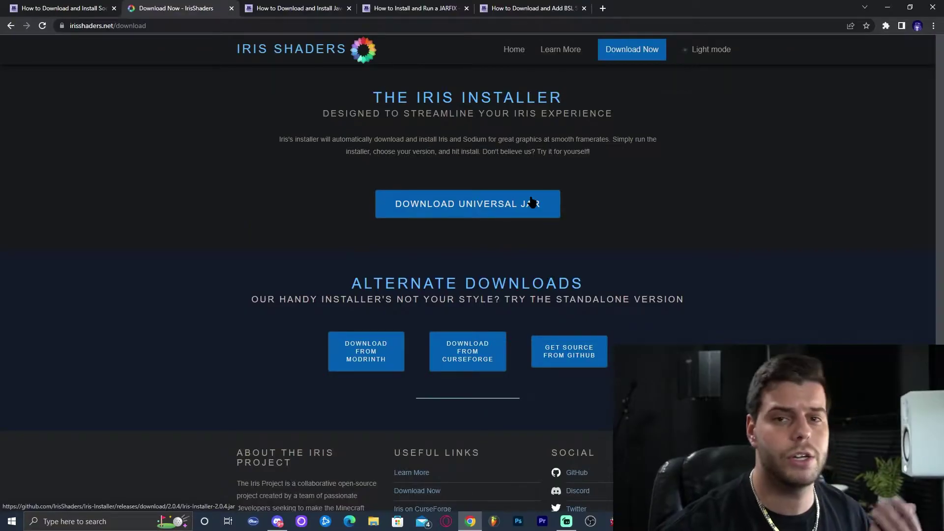
pyautogui.click(507, 210)
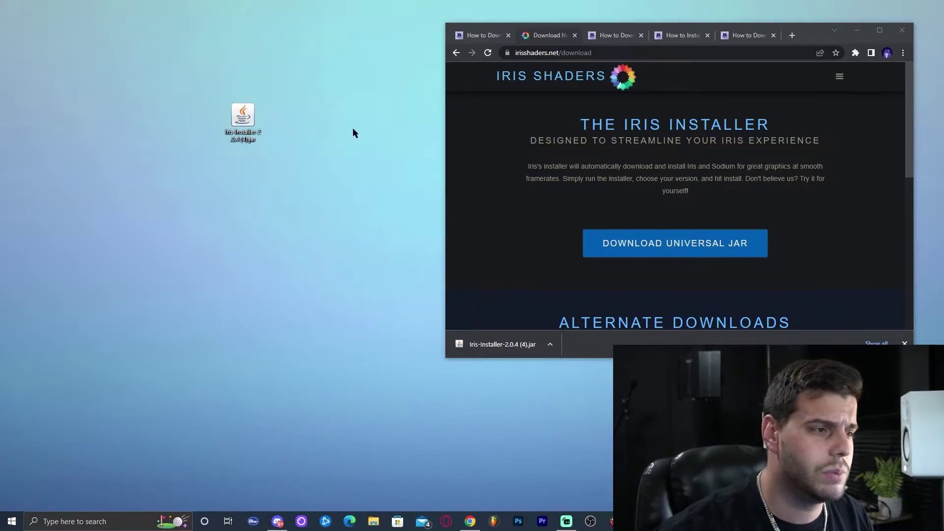
pyautogui.click(879, 30)
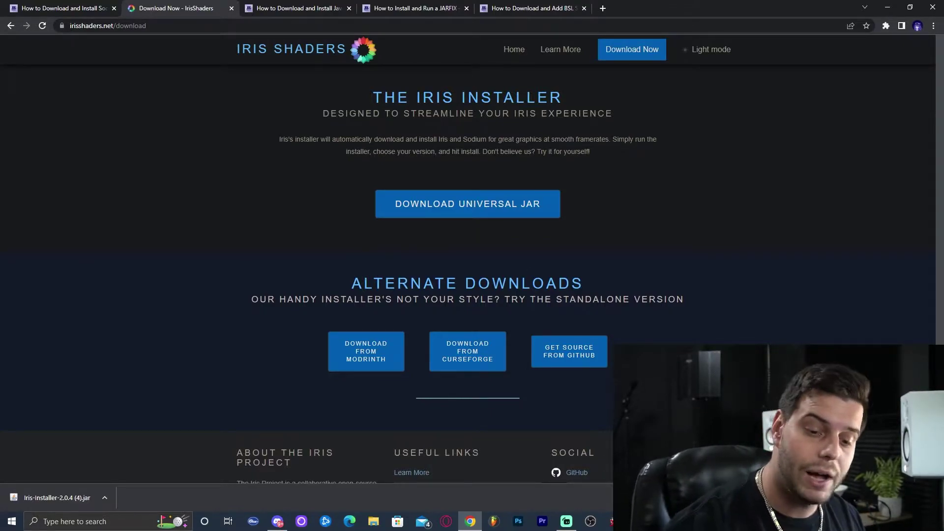
# - Close the Iris and Sodium tabs and open Oracle's Windows JDK 18 downloads from the Java 18 post
pyautogui.click(231, 8)
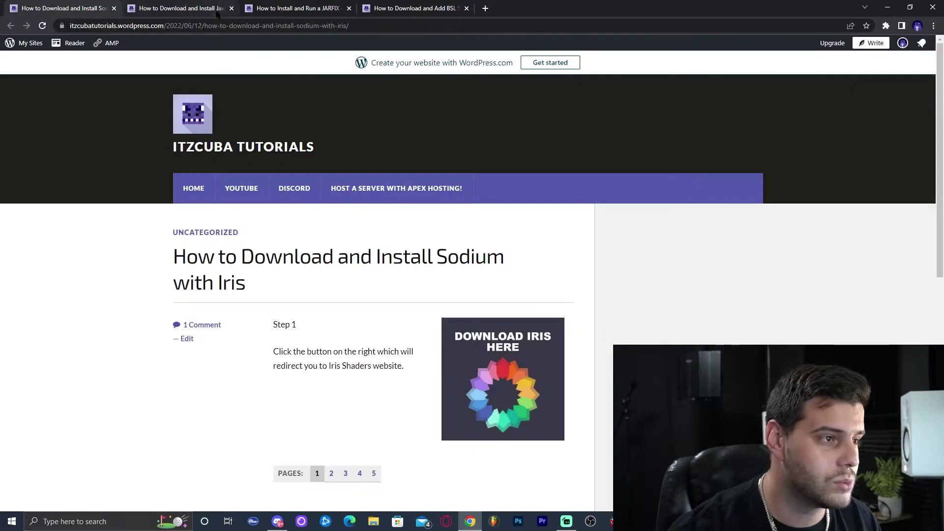
pyautogui.click(114, 9)
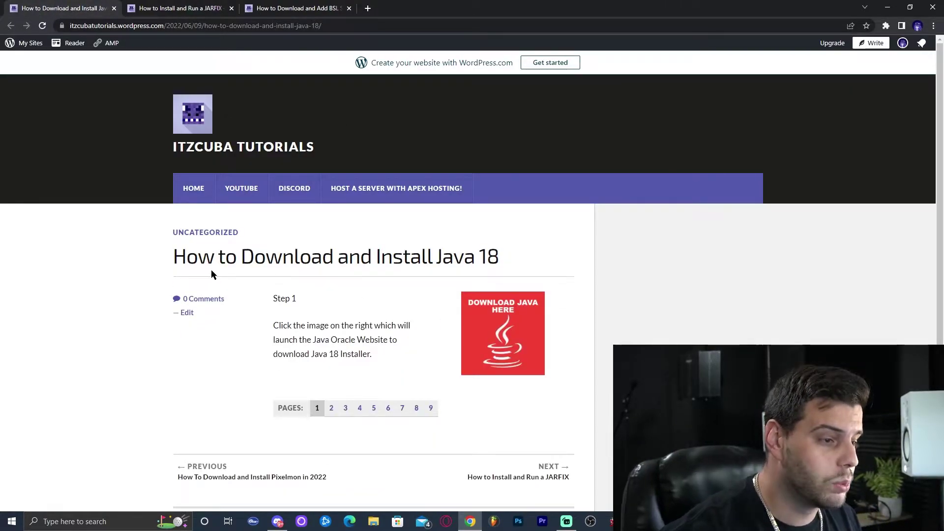
pyautogui.moveTo(180, 256); pyautogui.dragTo(502, 258)
pyautogui.click(502, 258)
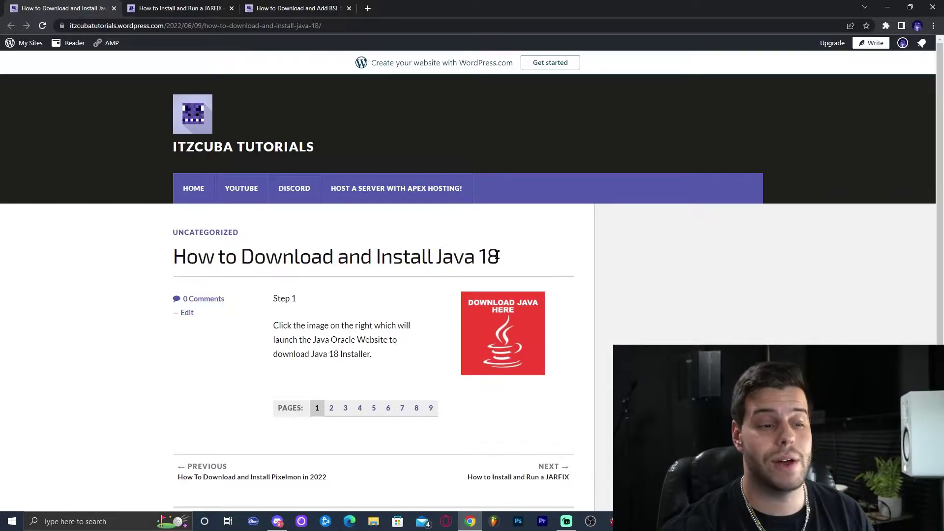
pyautogui.click(516, 311)
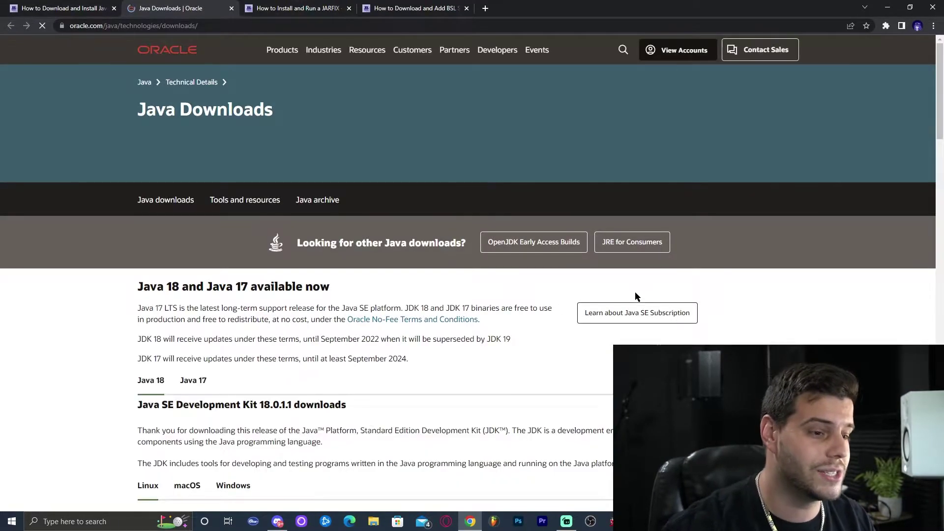
pyautogui.scroll(-2, 249, 316)
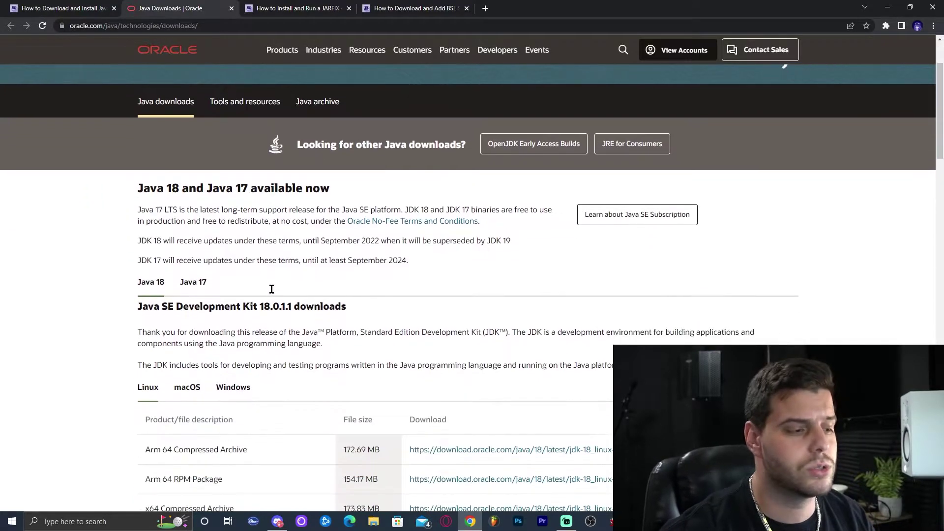
pyautogui.scroll(-4, 209, 249)
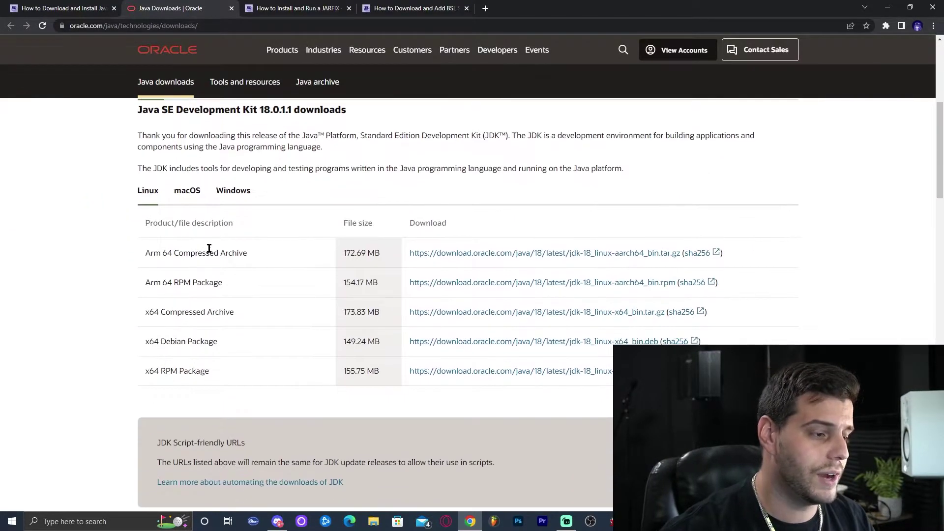
pyautogui.click(240, 196)
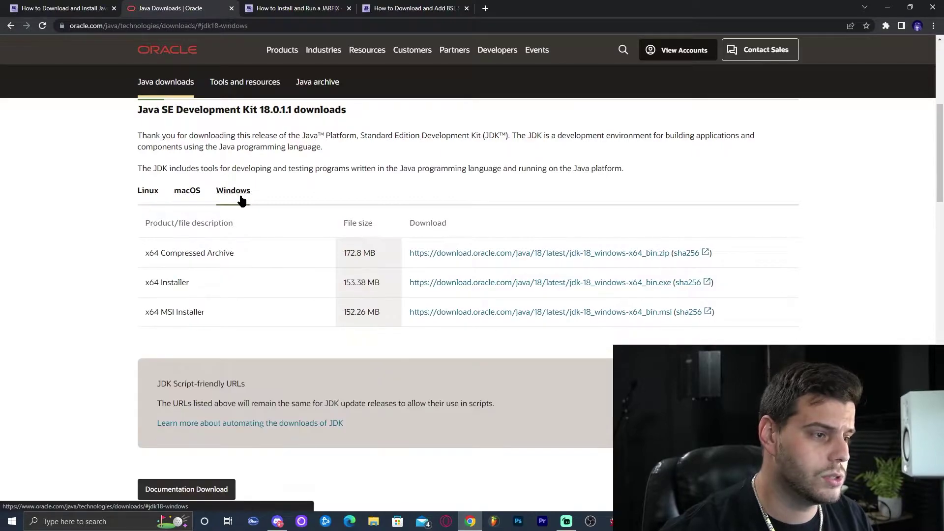
# - Compare the Windows x64 options and download the x64 Installer .exe for JDK 18
pyautogui.moveTo(191, 283); pyautogui.dragTo(158, 286)
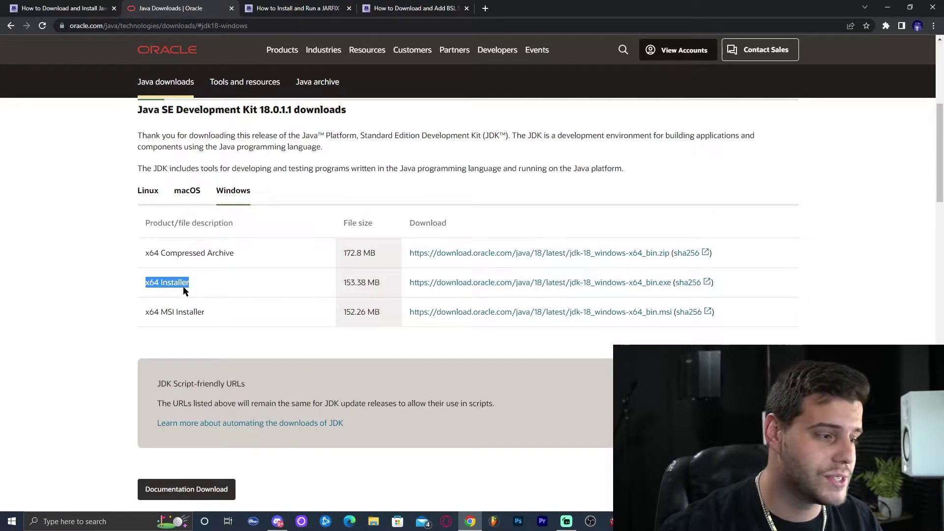
pyautogui.click(176, 283)
pyautogui.moveTo(244, 249); pyautogui.dragTo(150, 252)
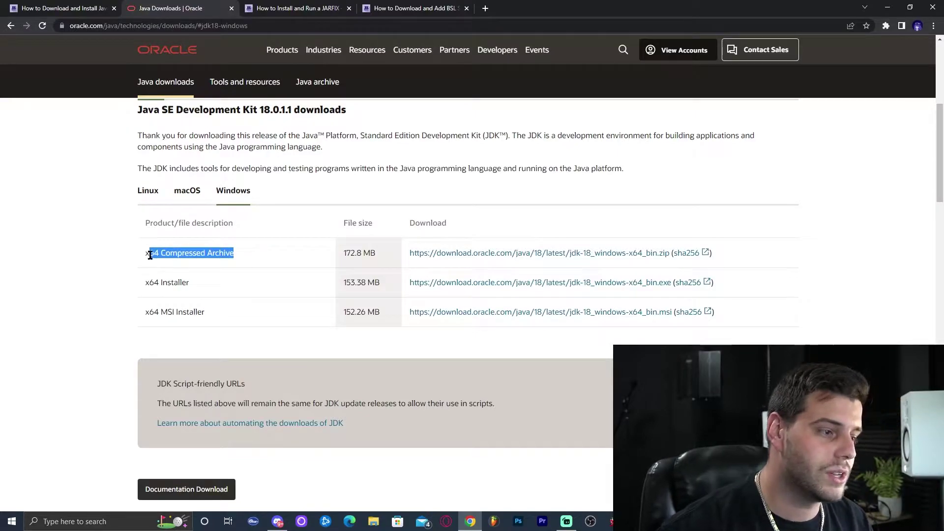
pyautogui.click(204, 319)
pyautogui.moveTo(205, 317); pyautogui.dragTo(153, 313)
pyautogui.click(217, 297)
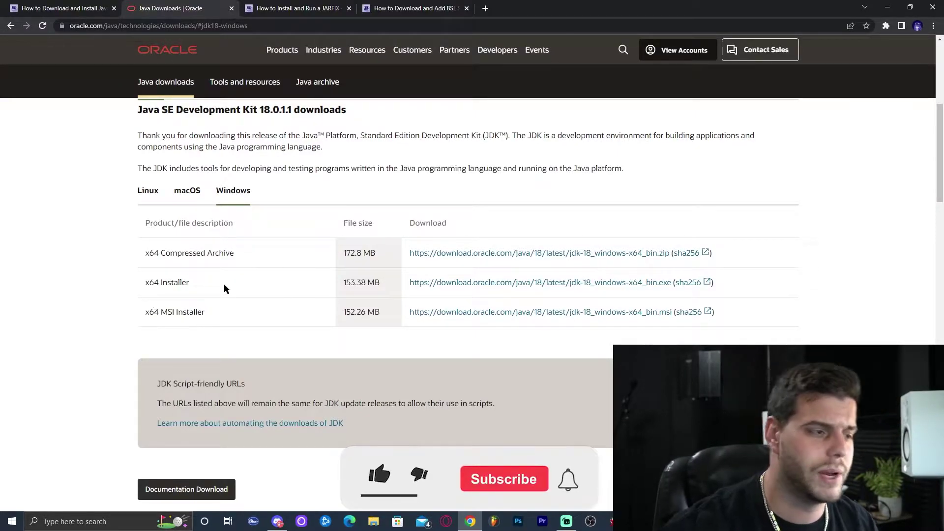
pyautogui.moveTo(206, 282); pyautogui.dragTo(146, 285)
pyautogui.click(148, 285)
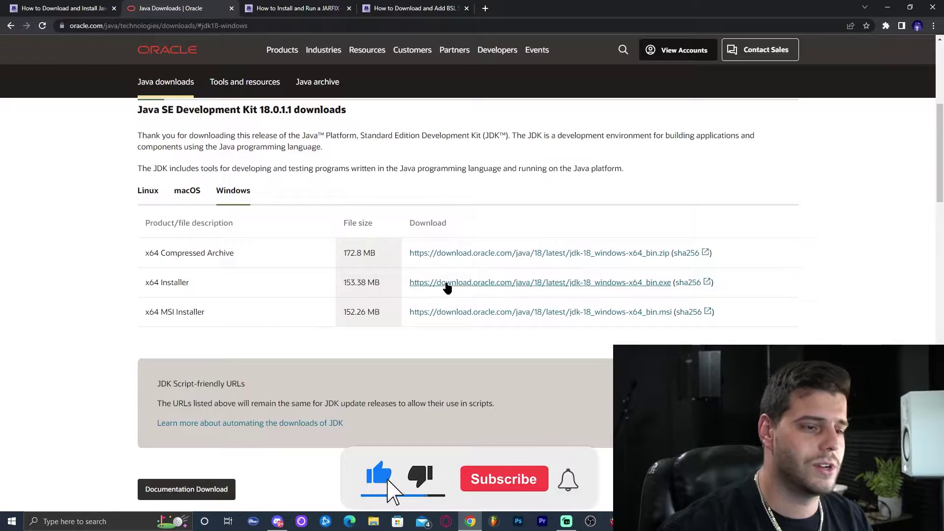
pyautogui.click(476, 283)
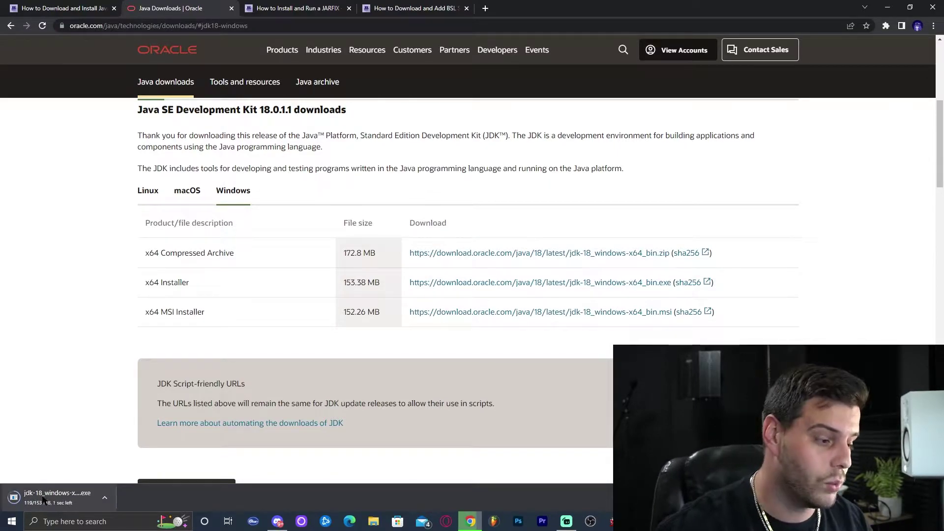
# - Save the downloaded JDK 18 installer onto the desktop
pyautogui.press('super+Down')
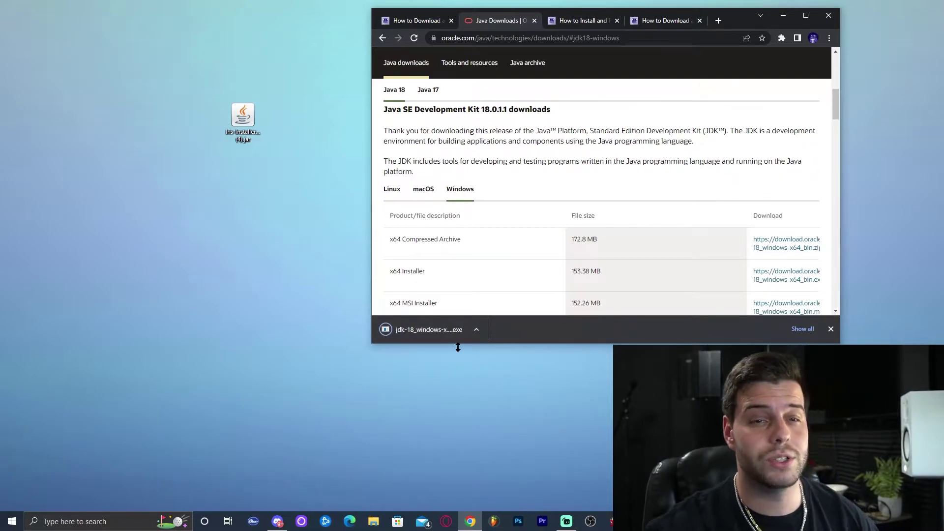
pyautogui.moveTo(433, 331); pyautogui.dragTo(255, 197)
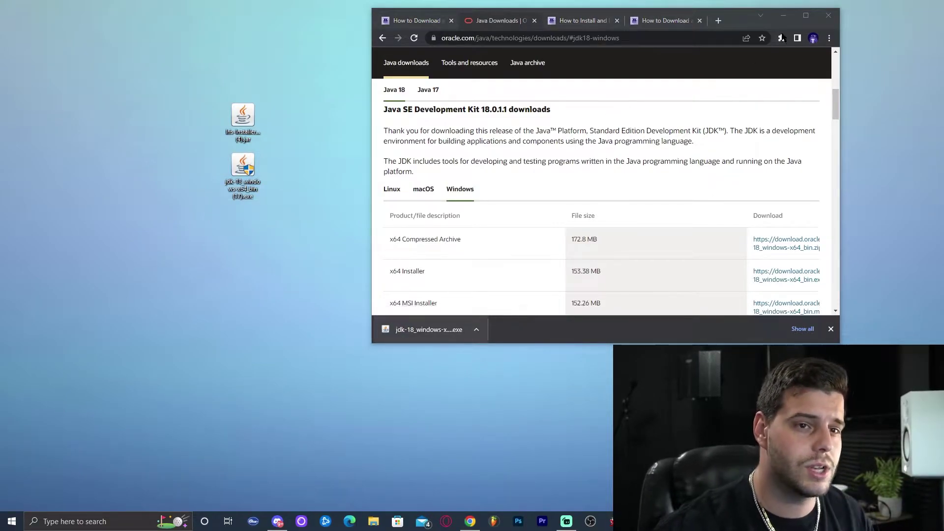
pyautogui.click(805, 15)
# - Close the Oracle and Java 18 tabs, then download jarfix.exe from the Jarfix authors' website
pyautogui.click(232, 8)
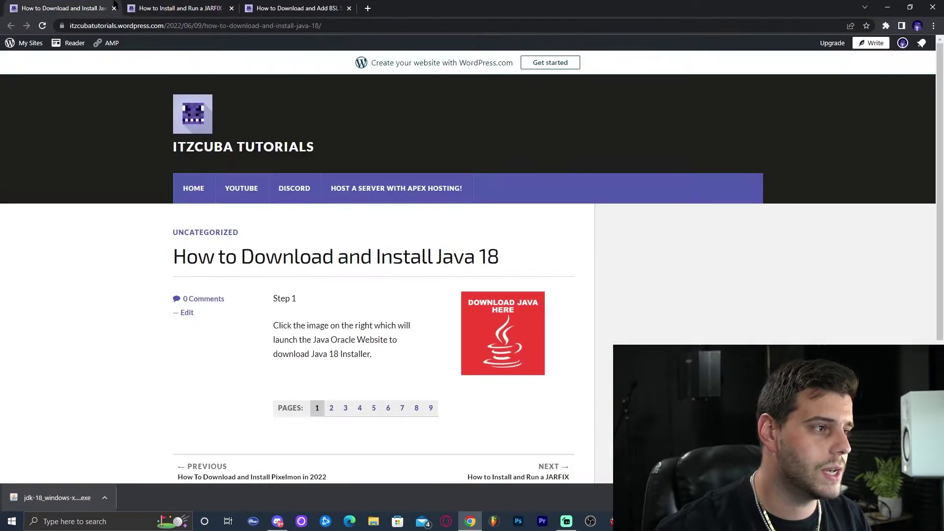
pyautogui.click(114, 9)
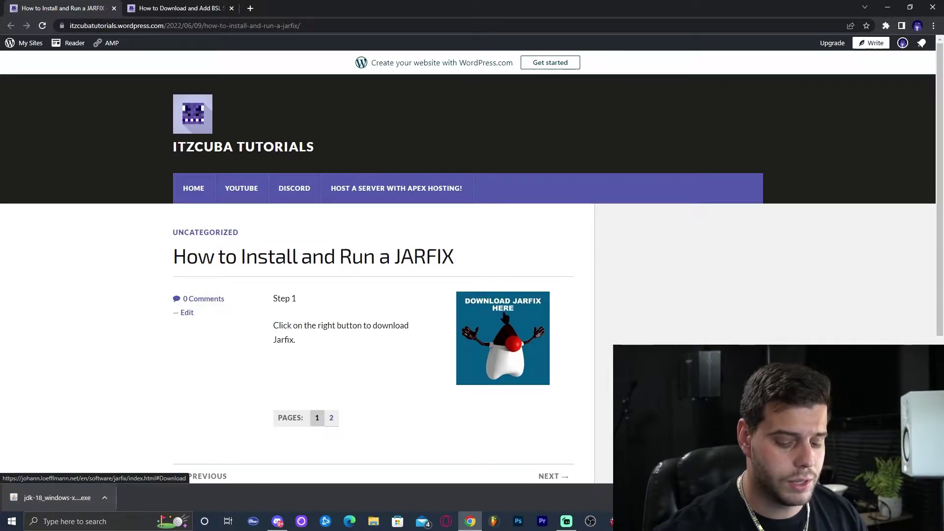
pyautogui.click(538, 314)
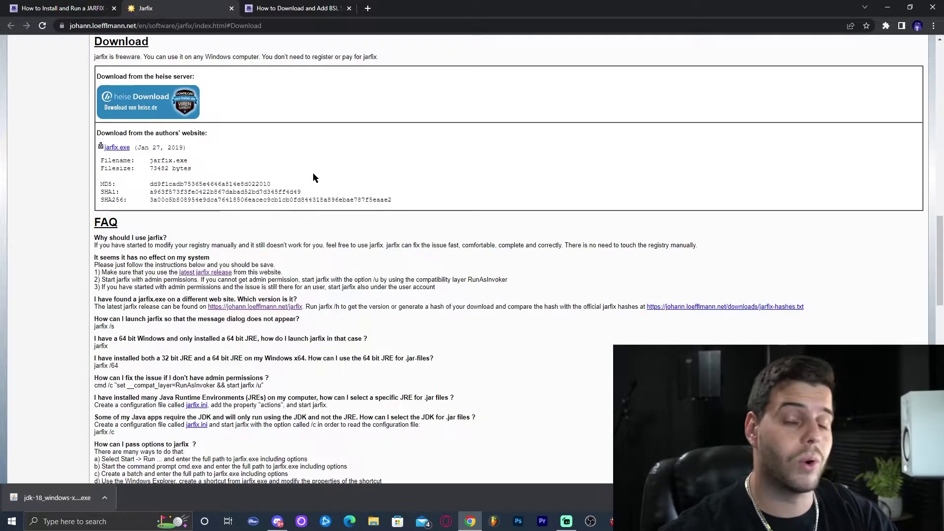
pyautogui.click(117, 147)
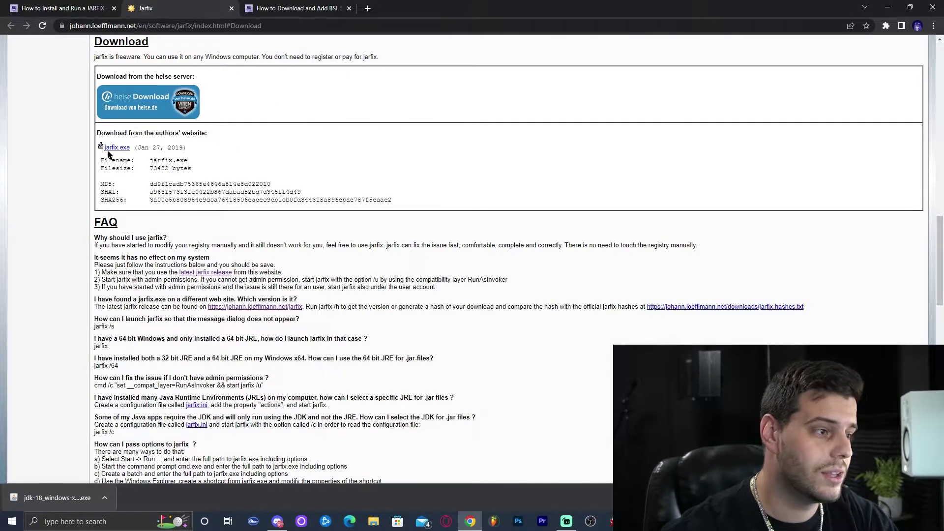
pyautogui.click(114, 147)
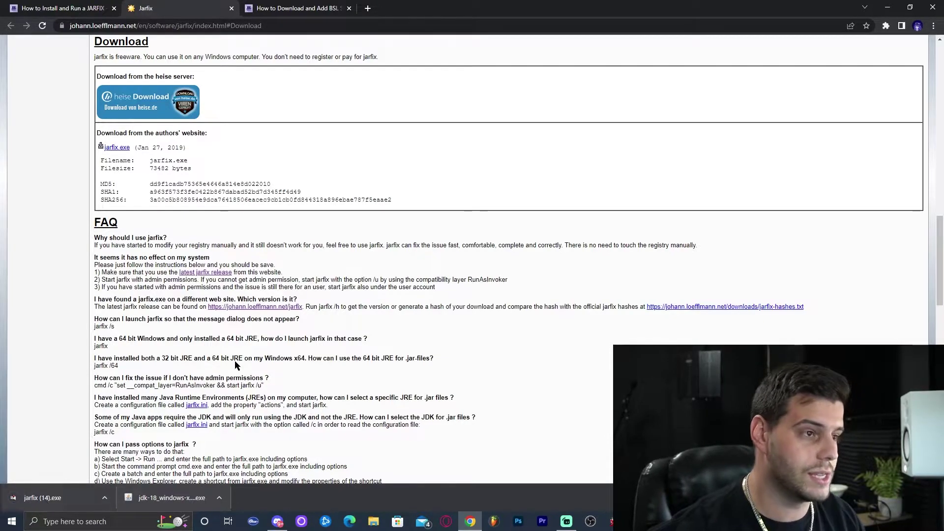
pyautogui.click(63, 500)
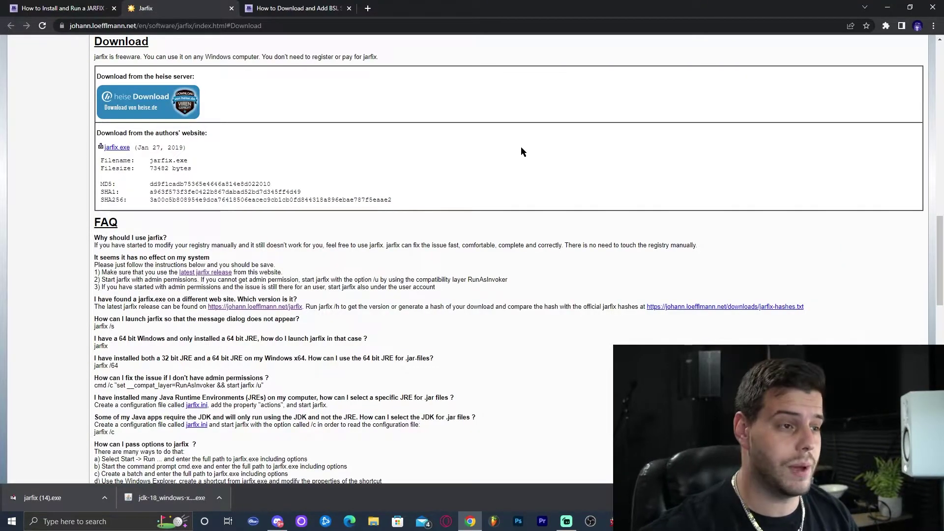
pyautogui.click(231, 9)
# - Close the Jarfix tutorial tab and go to the BSL Shaders CurseForge page
pyautogui.hotkey('ctrl', 'w')
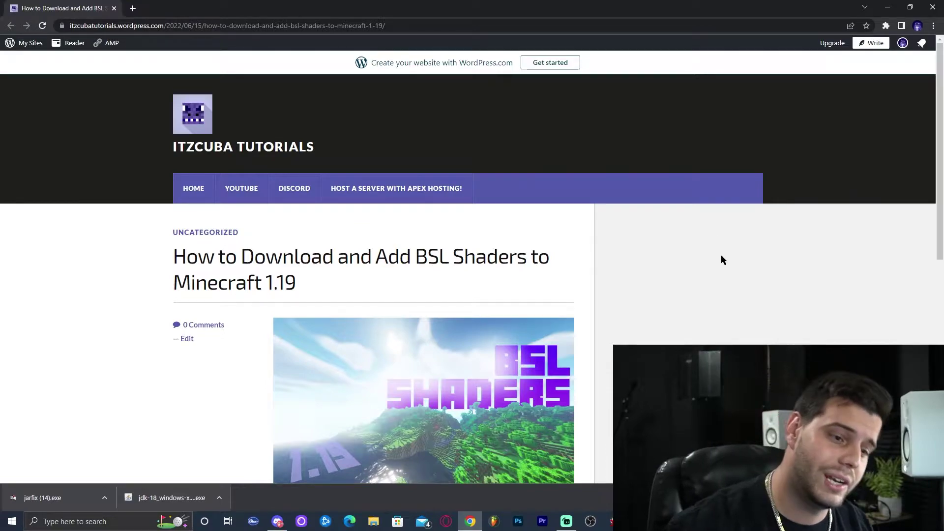
pyautogui.scroll(-3, 721, 259)
pyautogui.scroll(1, 685, 220)
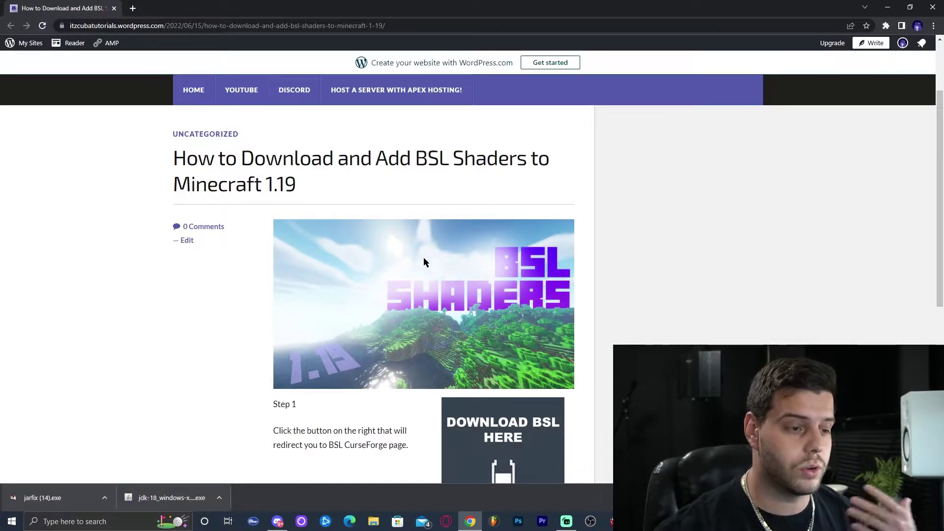
pyautogui.scroll(-2, 627, 259)
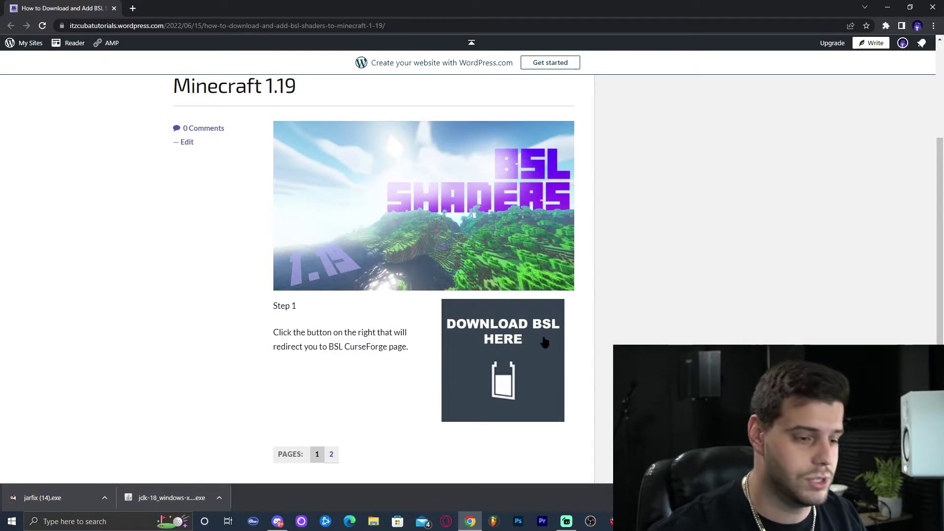
pyautogui.click(515, 345)
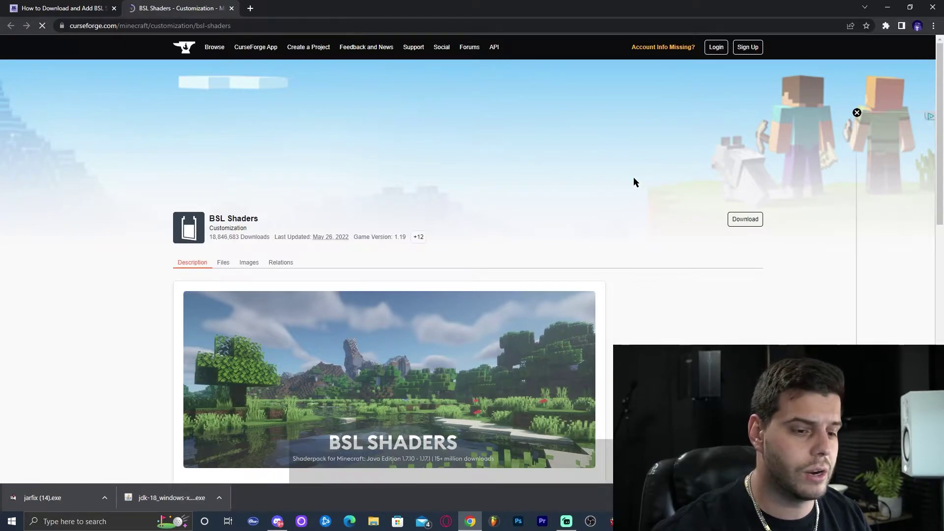
# - Download the latest BSL v8.1.02.3 file from the Files list
pyautogui.scroll(-10, 633, 177)
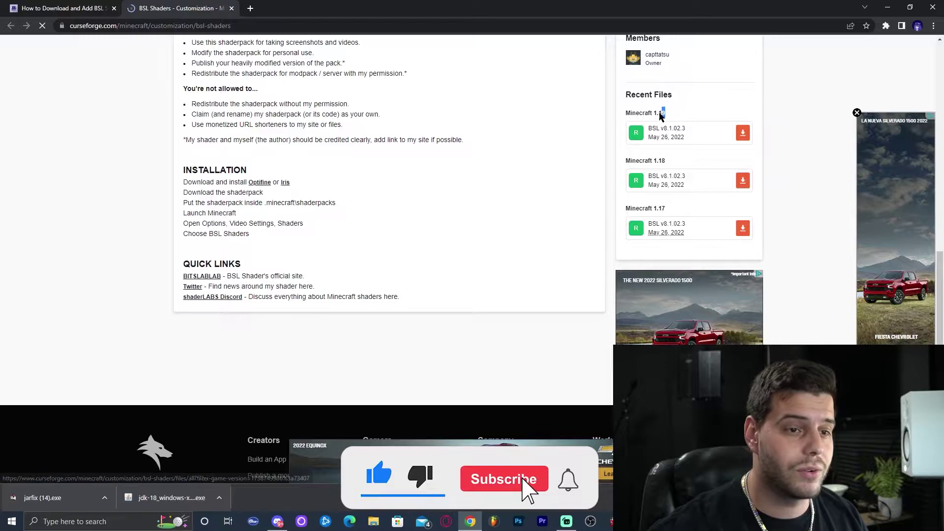
pyautogui.moveTo(666, 114); pyautogui.dragTo(632, 114)
pyautogui.scroll(3, 296, 199)
pyautogui.scroll(6, 296, 199)
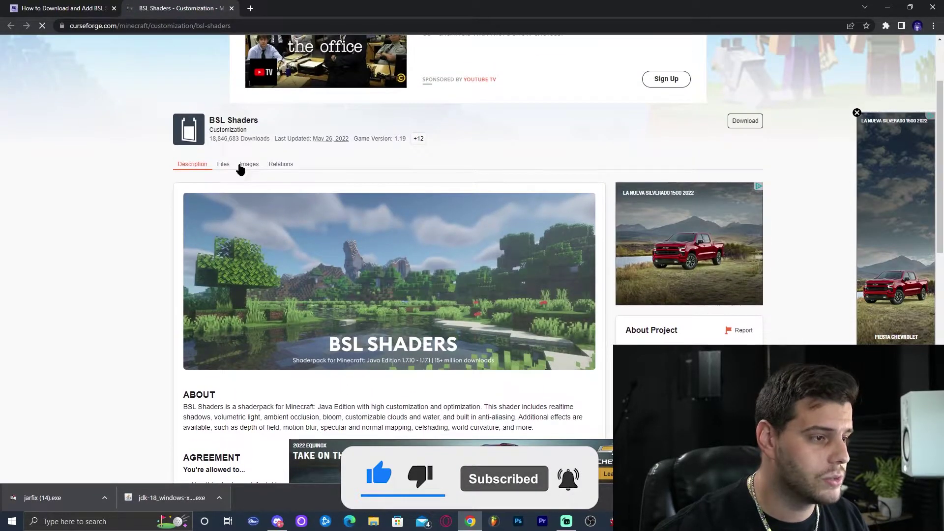
pyautogui.click(224, 164)
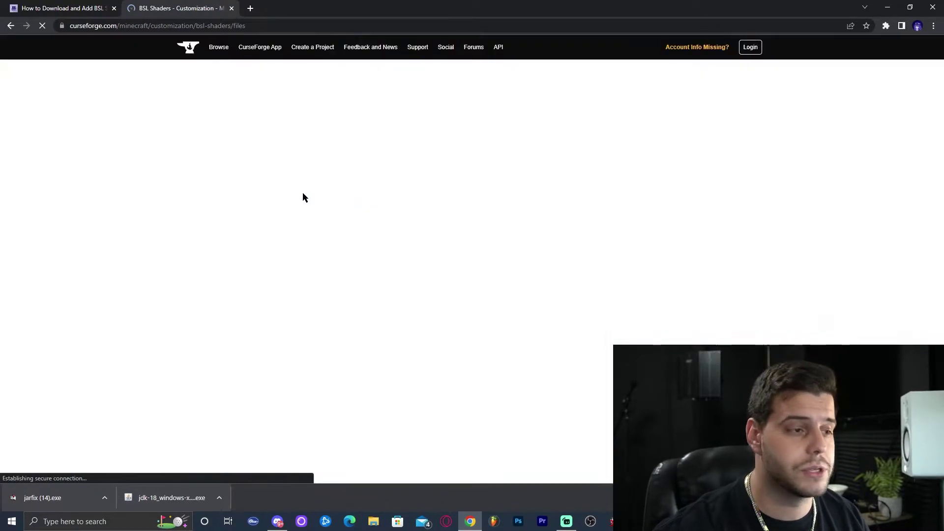
pyautogui.scroll(-4, 490, 231)
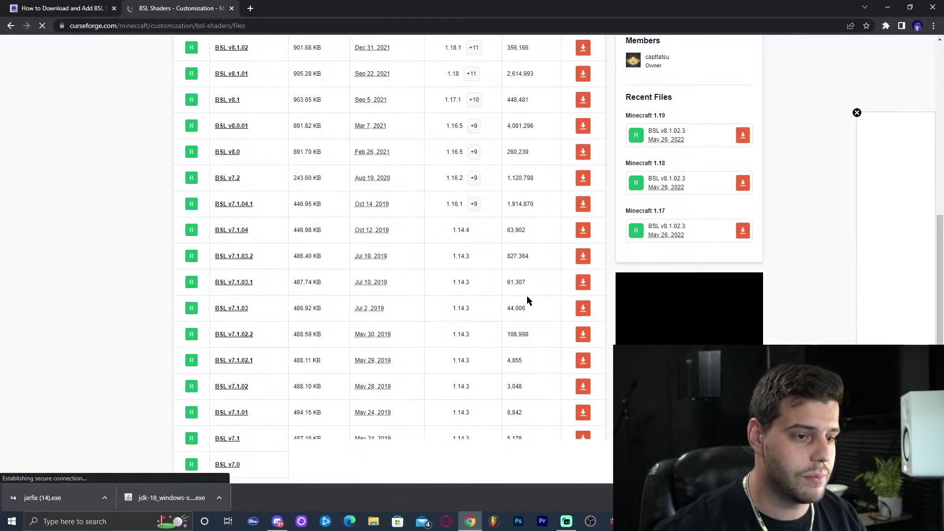
pyautogui.scroll(-5, 526, 296)
pyautogui.scroll(7, 542, 311)
pyautogui.scroll(7, 545, 300)
pyautogui.scroll(-6, 541, 302)
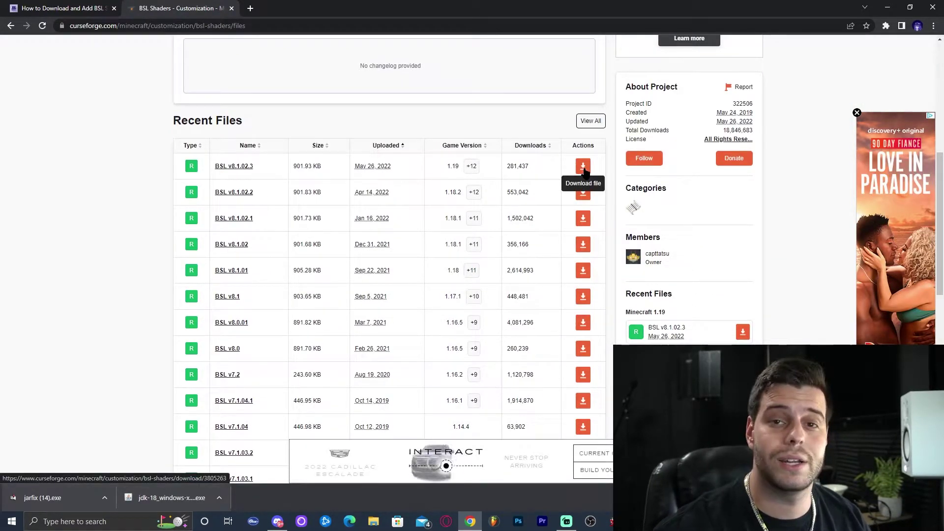
pyautogui.click(583, 167)
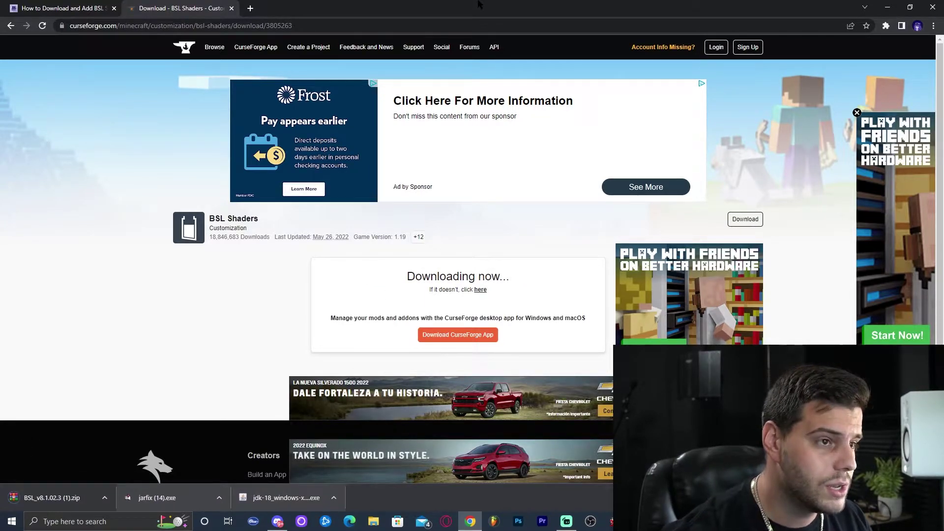
pyautogui.press('super+Down')
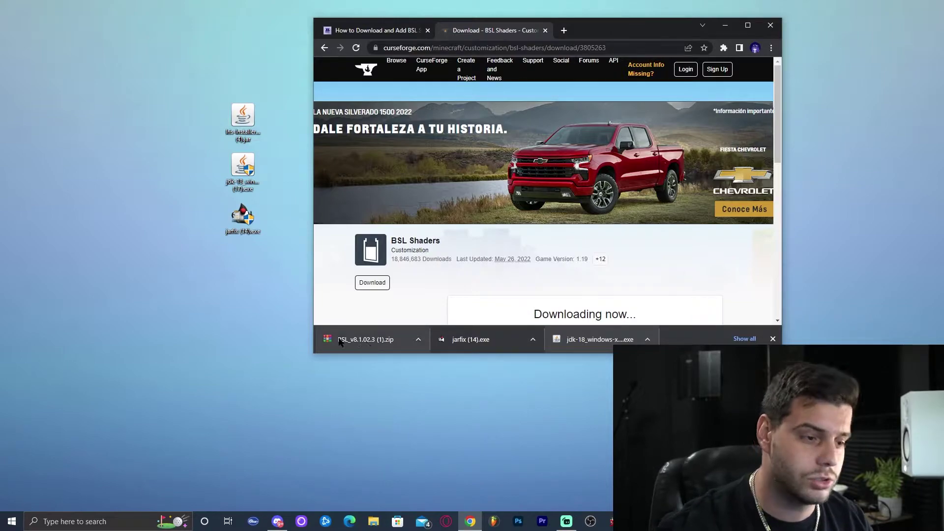
# - Save the BSL zip onto the desktop and close Chrome
pyautogui.moveTo(374, 344); pyautogui.dragTo(249, 279)
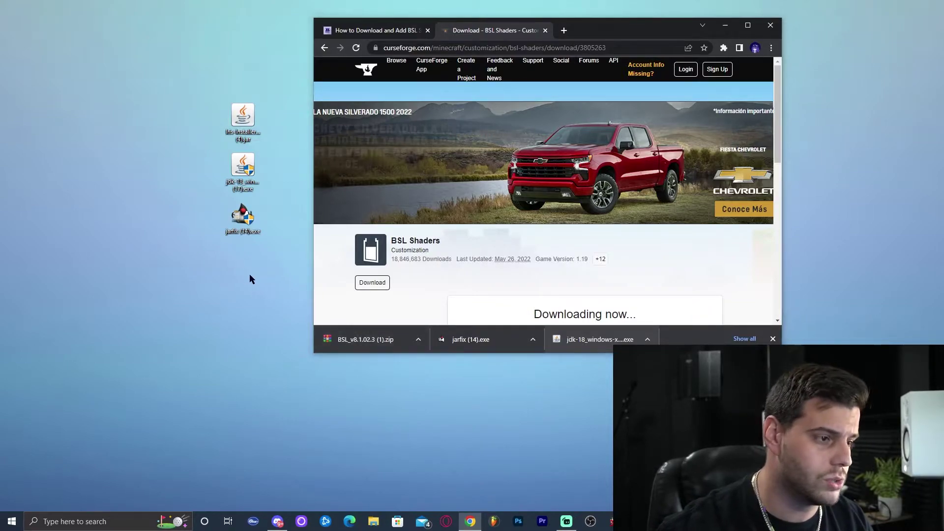
pyautogui.click(770, 25)
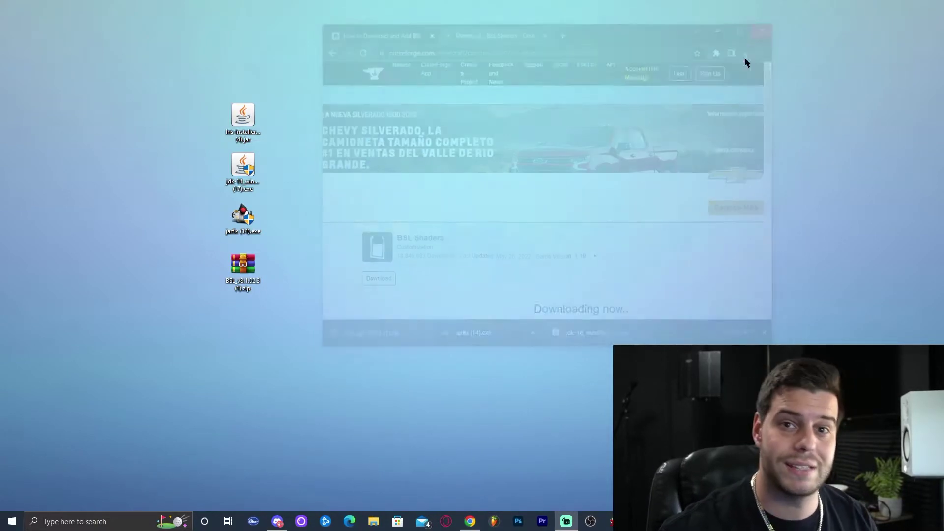
pyautogui.rightClick(551, 135)
pyautogui.click(570, 167)
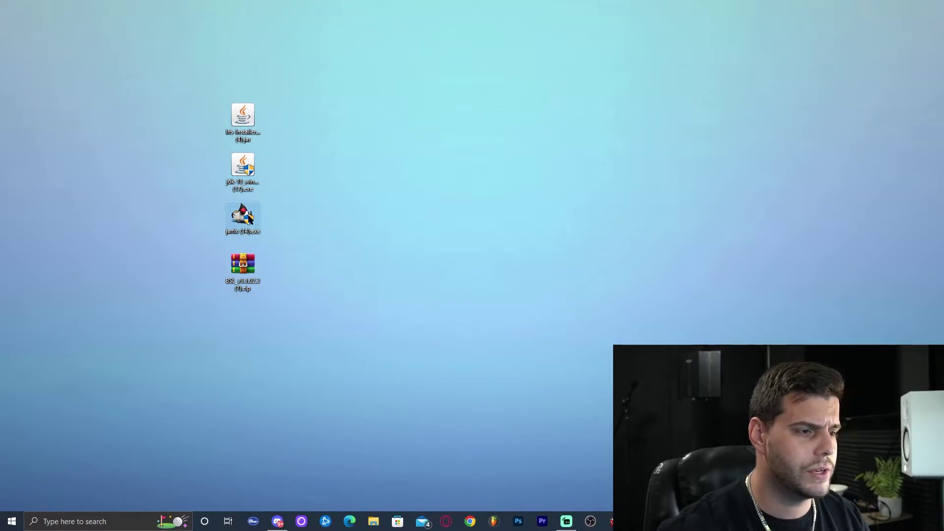
# - Run jarfix.exe to register .jar files, then move it to the Recycle Bin
pyautogui.doubleClick(243, 216)
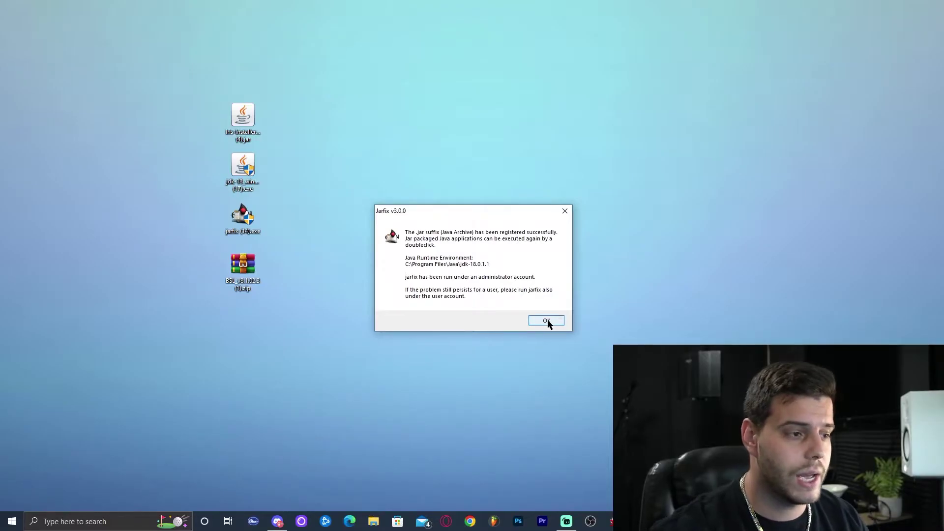
pyautogui.click(546, 320)
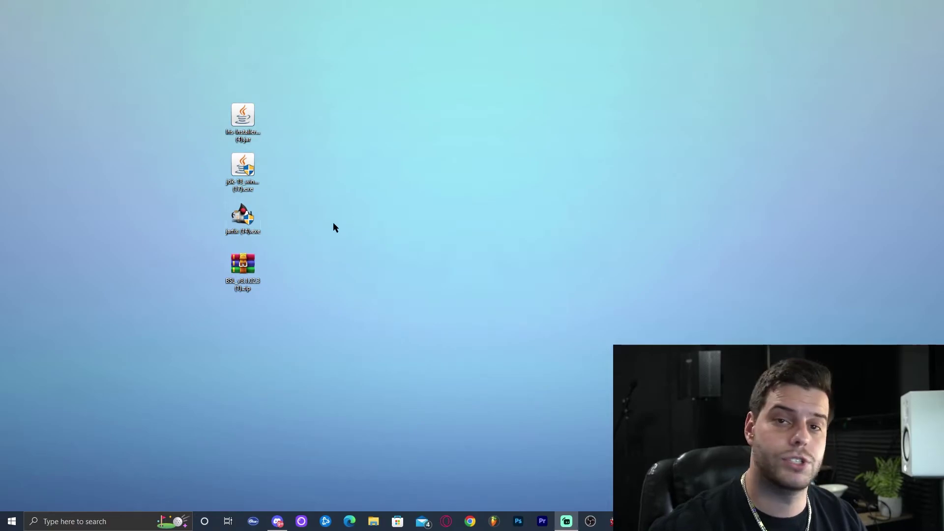
pyautogui.moveTo(243, 217); pyautogui.dragTo(786, 374)
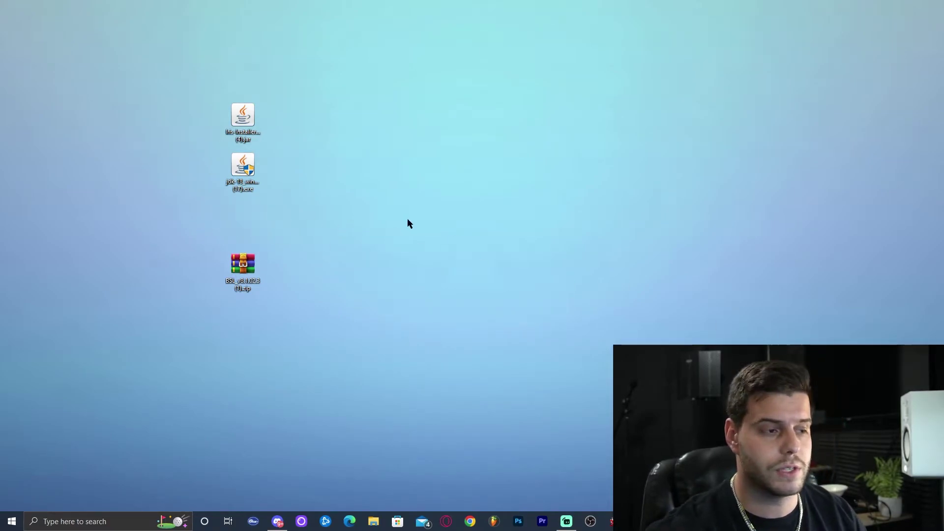
# - Open Add or remove programs and filter the installed apps for 'JAVA'
pyautogui.click(245, 175)
pyautogui.click(301, 196)
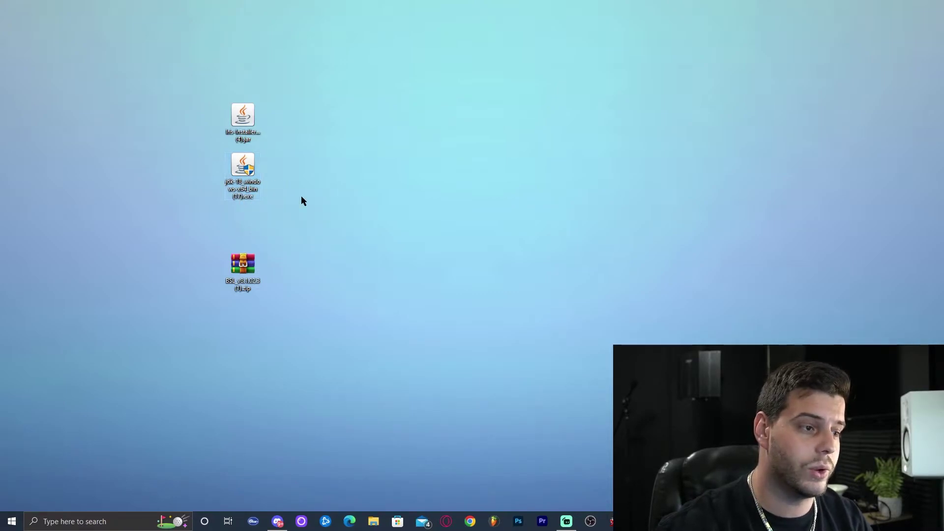
pyautogui.rightClick(416, 151)
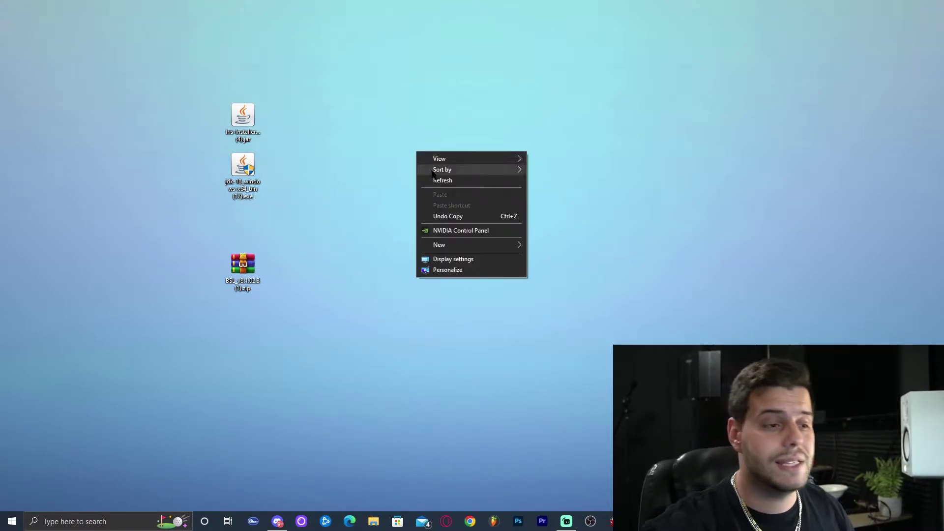
pyautogui.click(432, 177)
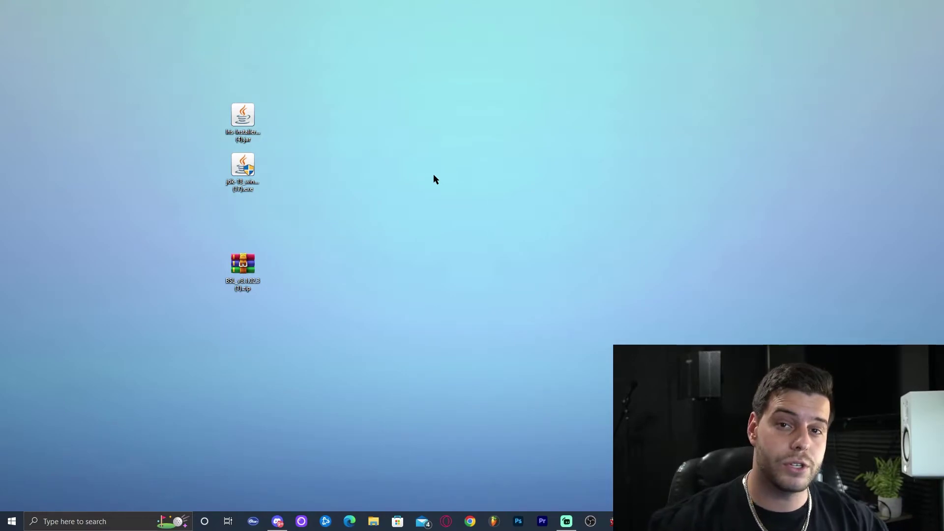
pyautogui.click(113, 520)
pyautogui.write('ADD')
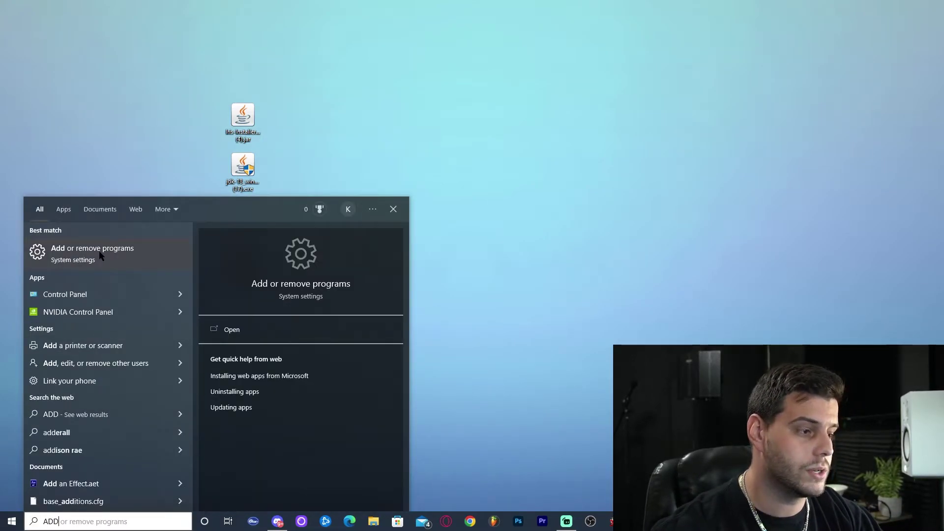
pyautogui.click(100, 255)
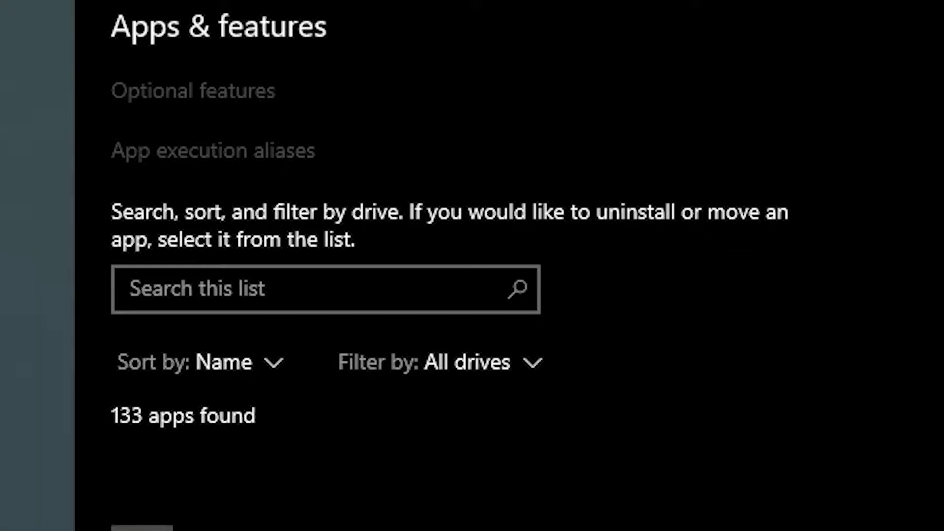
pyautogui.click(585, 236)
pyautogui.write('J')
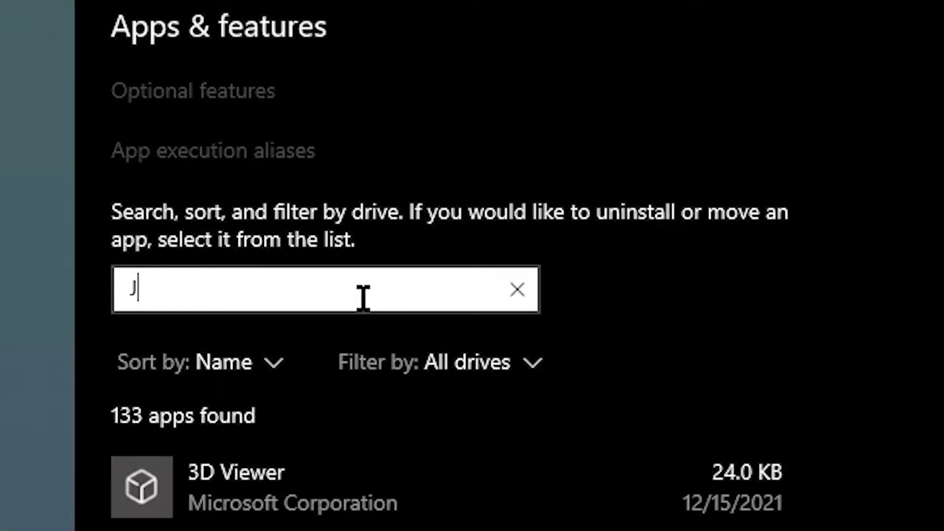
pyautogui.write('AVA')
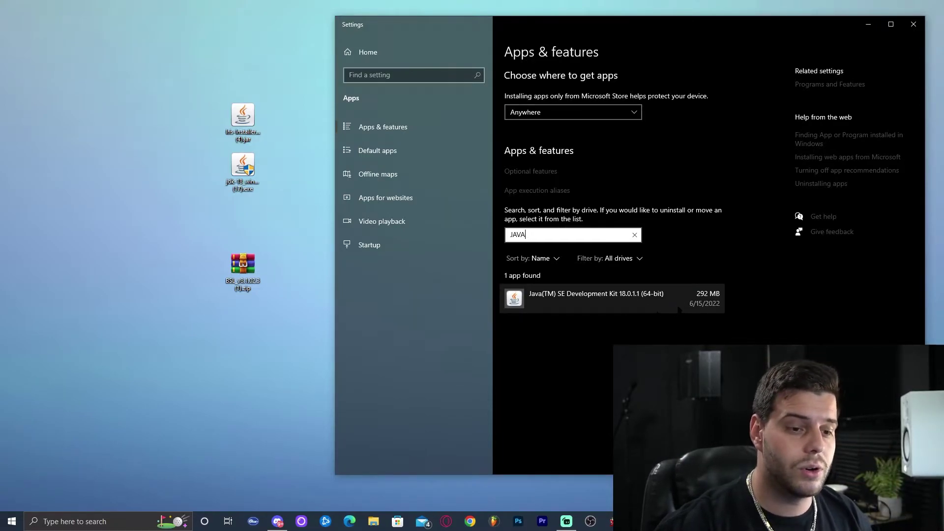
# - Uninstall Java(TM) SE Development Kit 18.0.1.1 and close Settings
pyautogui.click(679, 310)
pyautogui.click(697, 340)
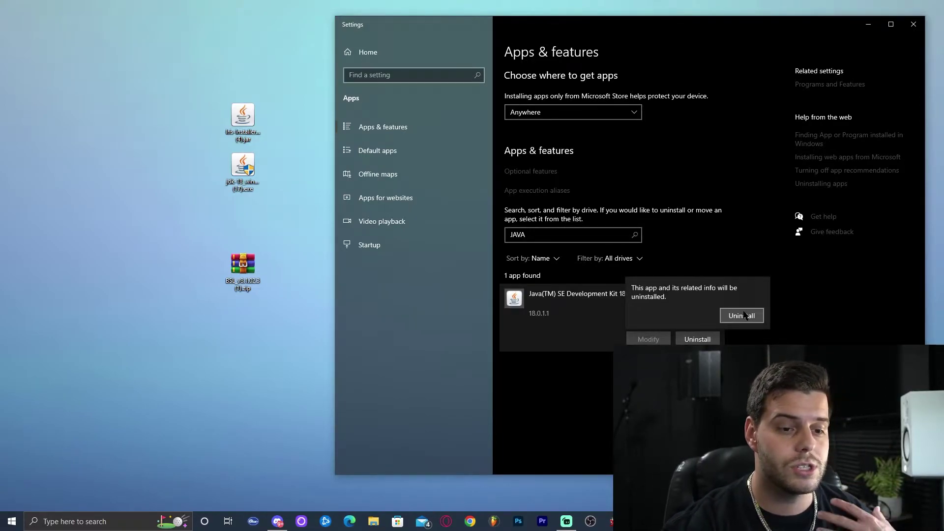
pyautogui.click(743, 315)
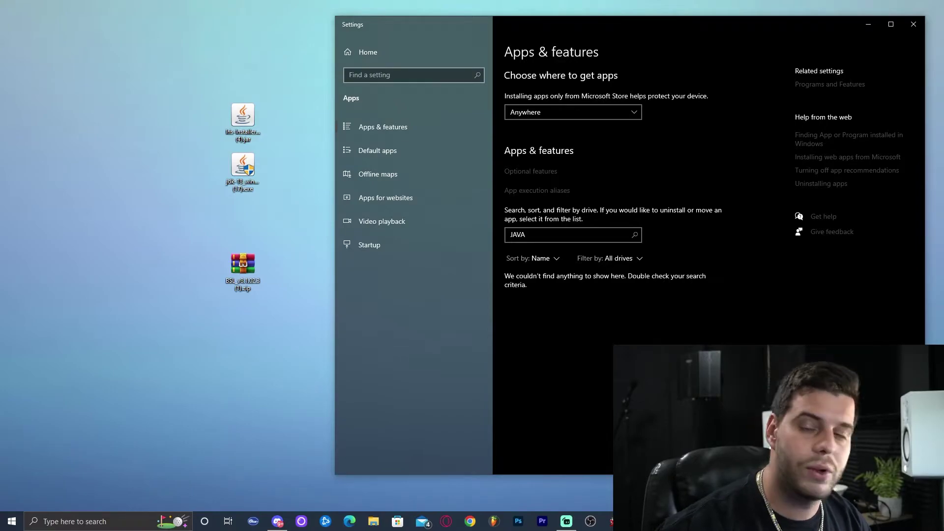
pyautogui.moveTo(646, 29); pyautogui.dragTo(569, 29)
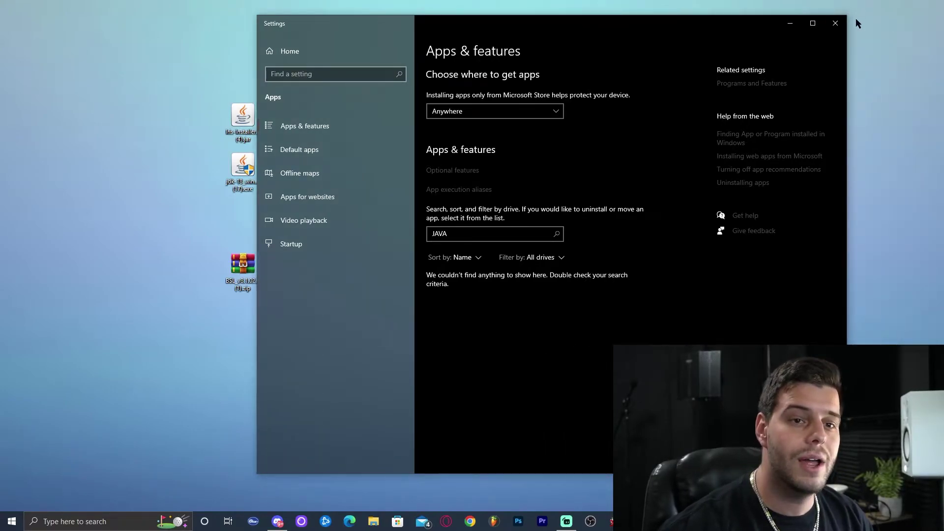
pyautogui.click(836, 24)
# - Run the jdk-18 installer with default folder and settings, then close it when finished
pyautogui.doubleClick(236, 175)
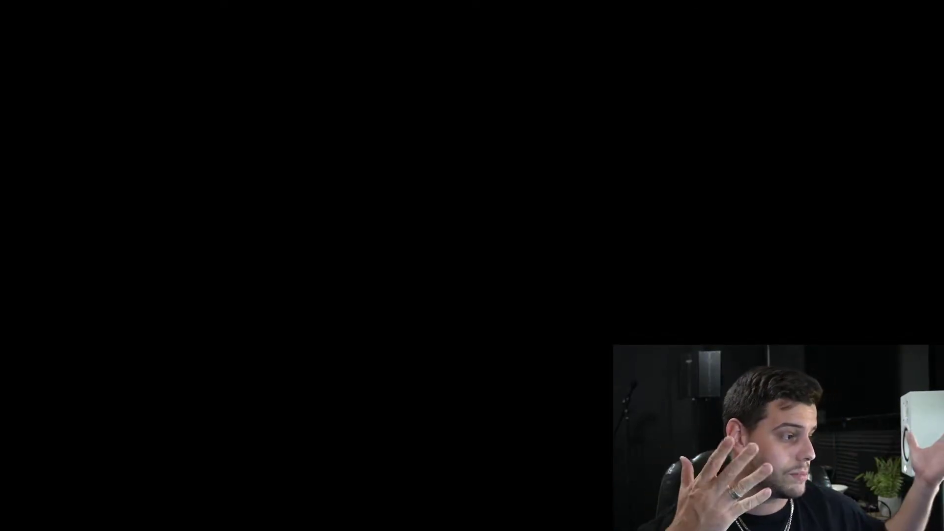
pyautogui.click(449, 332)
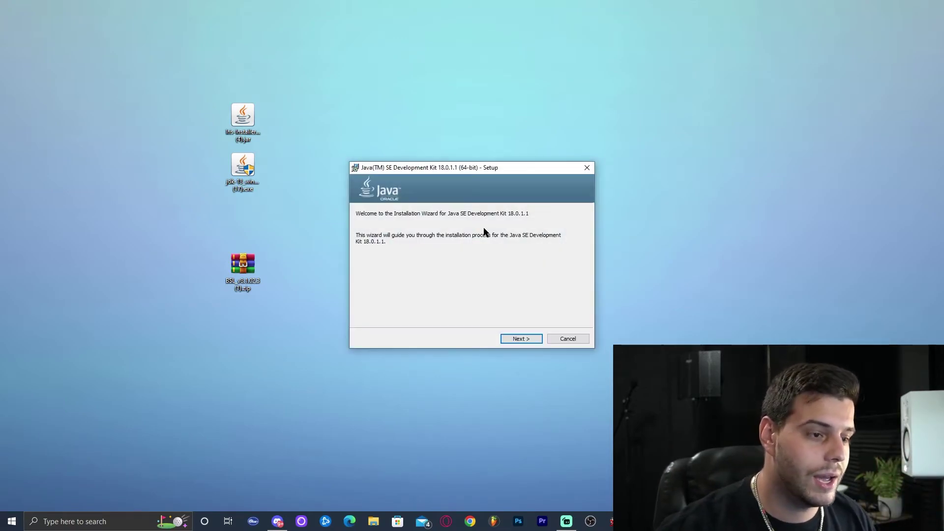
pyautogui.click(521, 339)
pyautogui.click(524, 341)
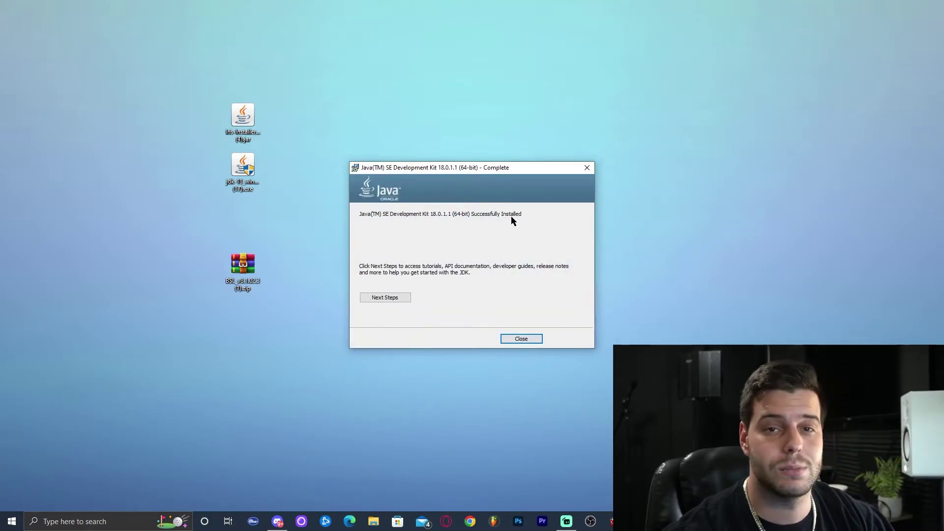
pyautogui.click(532, 340)
pyautogui.moveTo(364, 235); pyautogui.dragTo(226, 164)
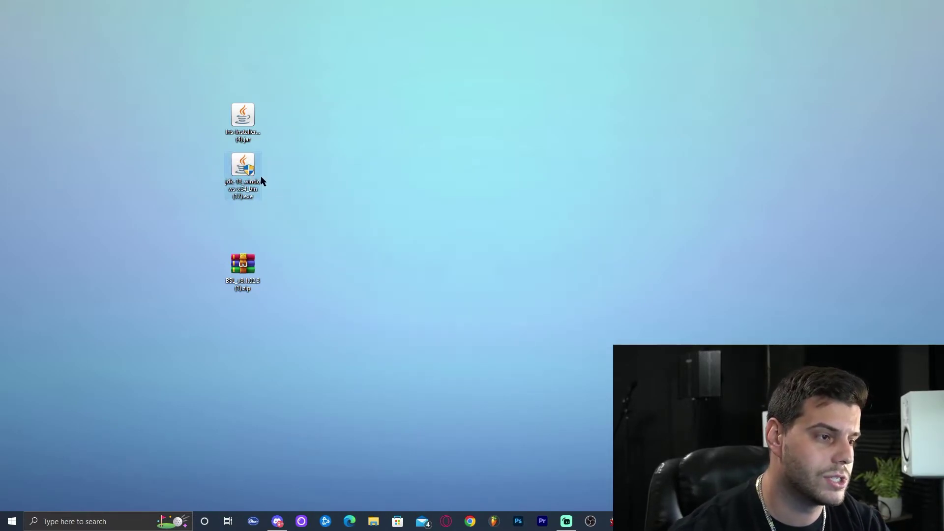
# - Delete the jdk-18 installer file and refresh the desktop, leaving the Iris jar and BSL zip
pyautogui.press('Delete')
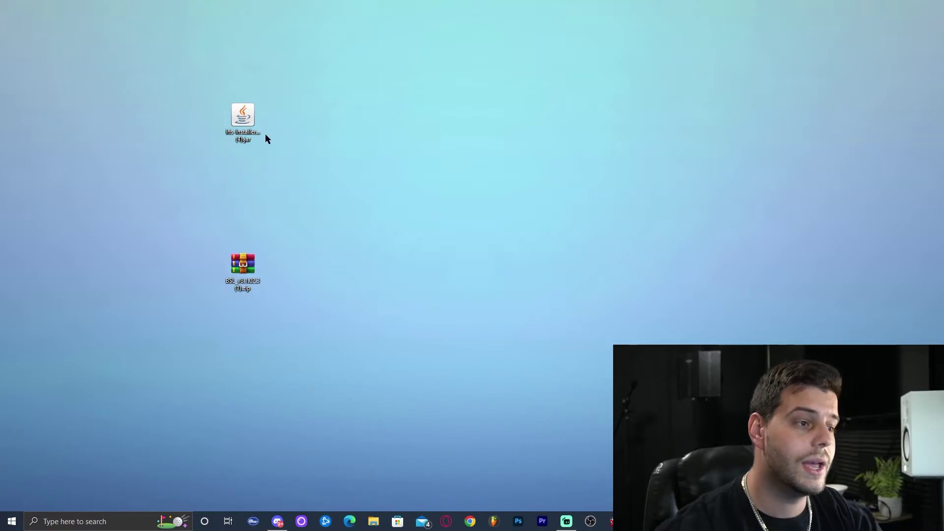
pyautogui.rightClick(311, 164)
pyautogui.click(352, 193)
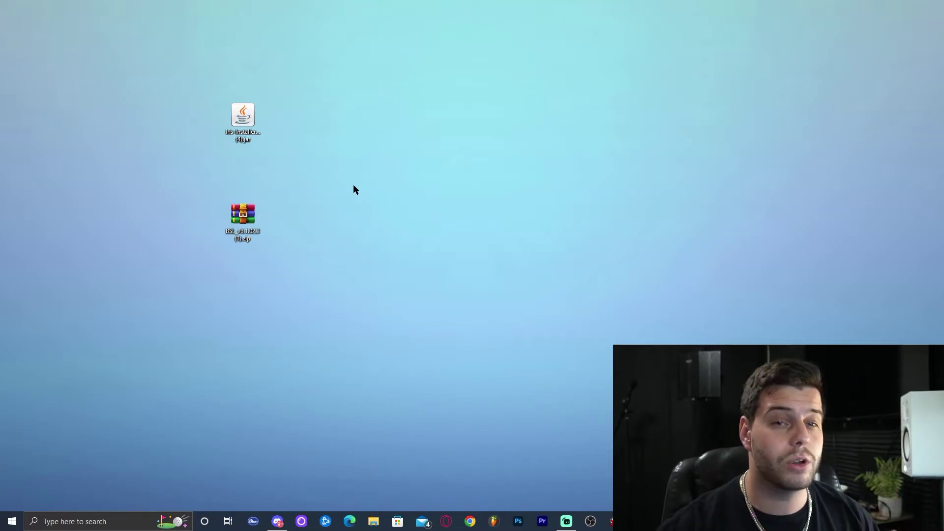
pyautogui.rightClick(377, 140)
pyautogui.click(393, 168)
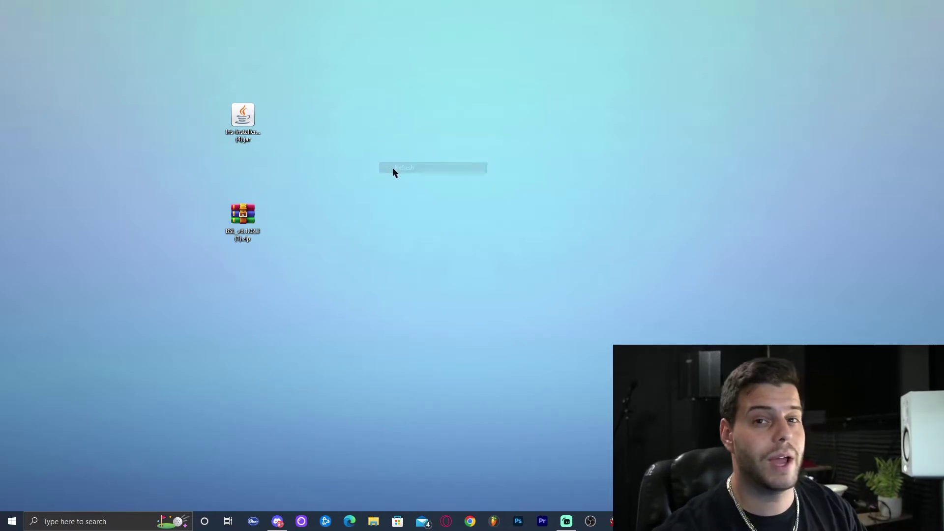
pyautogui.click(243, 118)
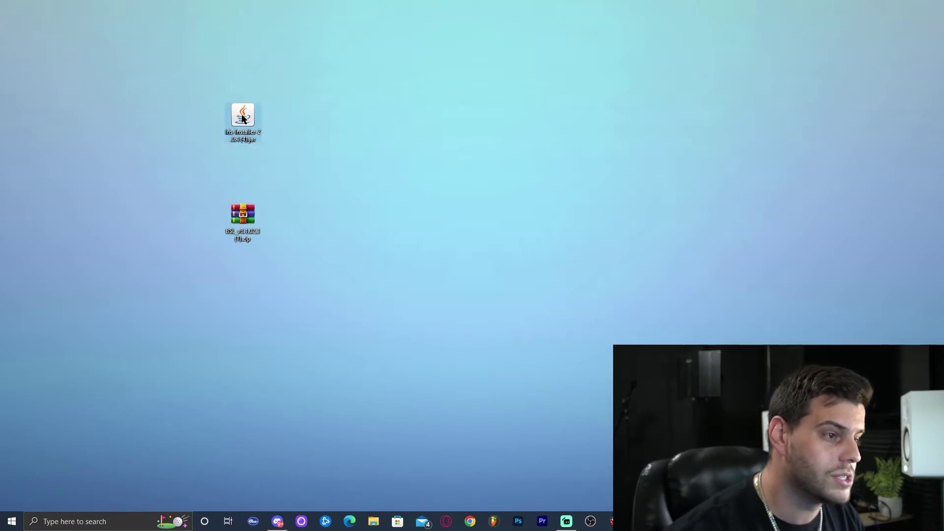
# - Install Iris & Sodium for game version 1.19 with the Iris installer, then close it
pyautogui.doubleClick(243, 118)
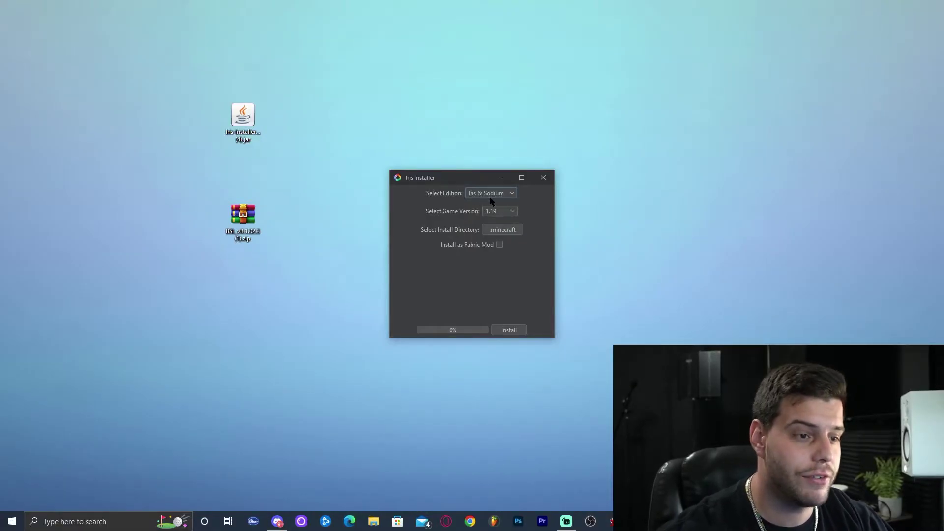
pyautogui.click(490, 197)
pyautogui.click(493, 197)
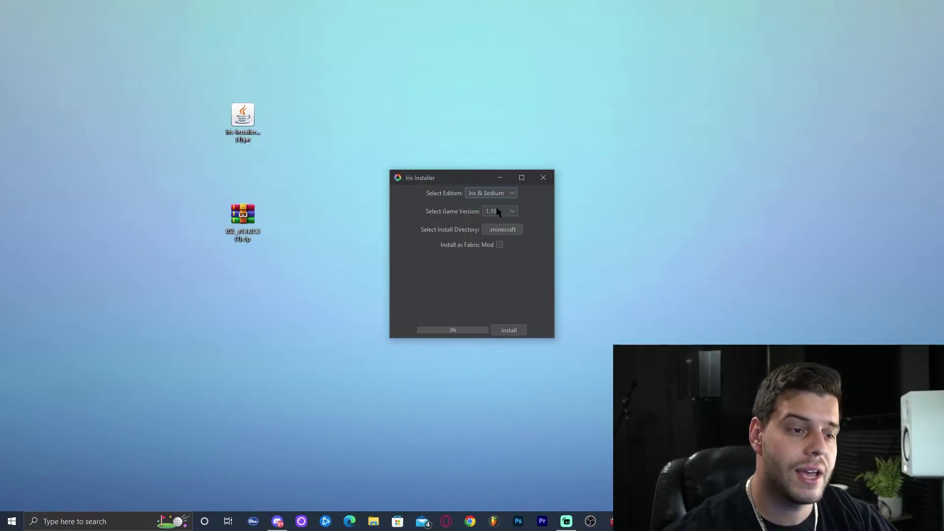
pyautogui.click(494, 213)
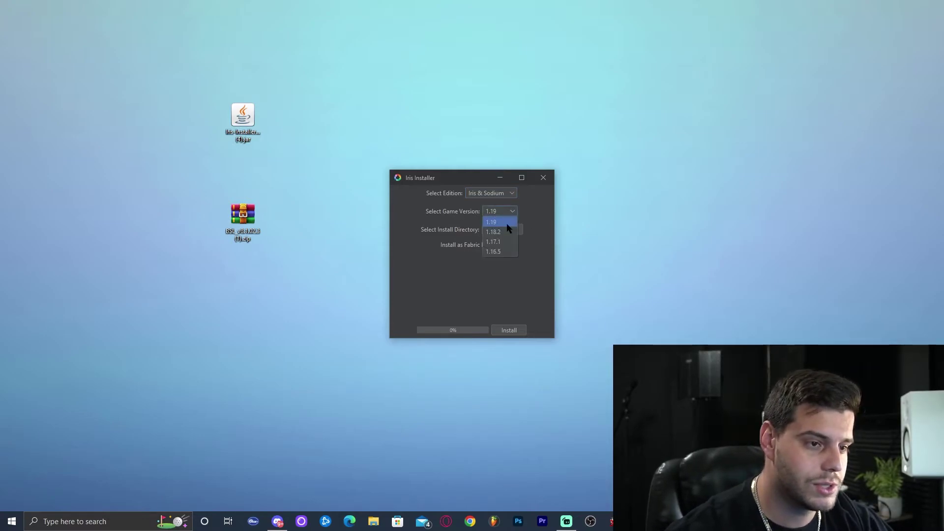
pyautogui.click(506, 221)
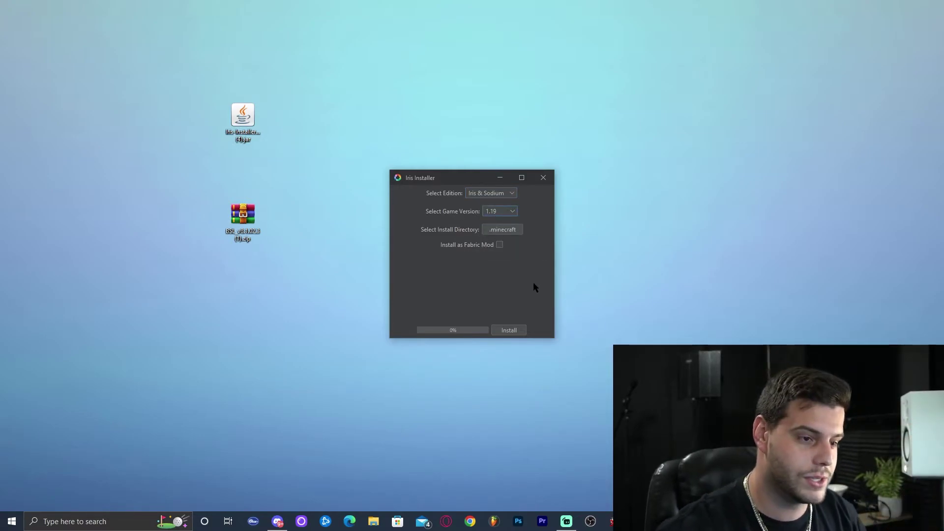
pyautogui.click(509, 331)
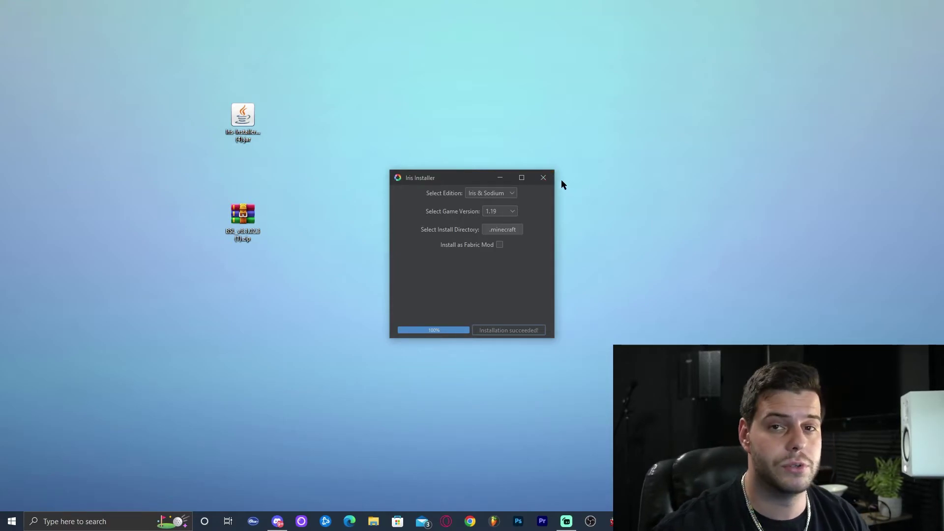
pyautogui.click(543, 178)
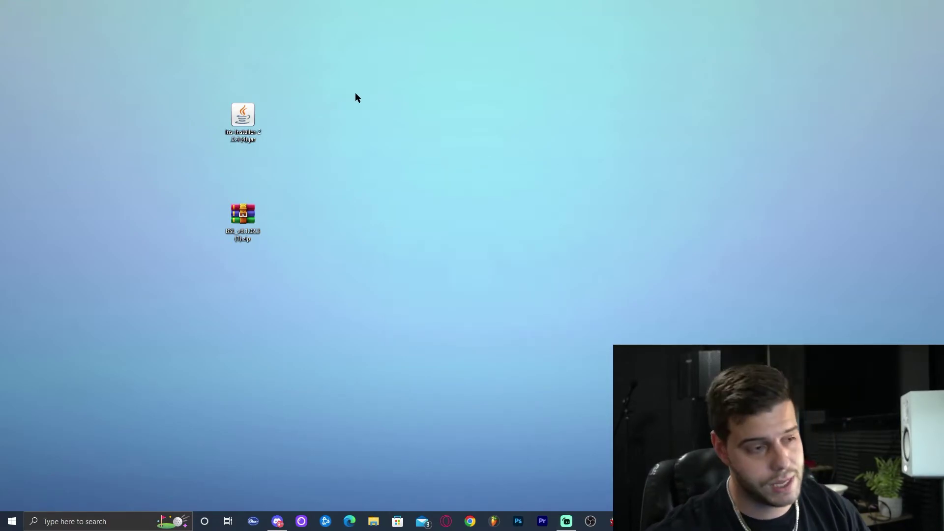